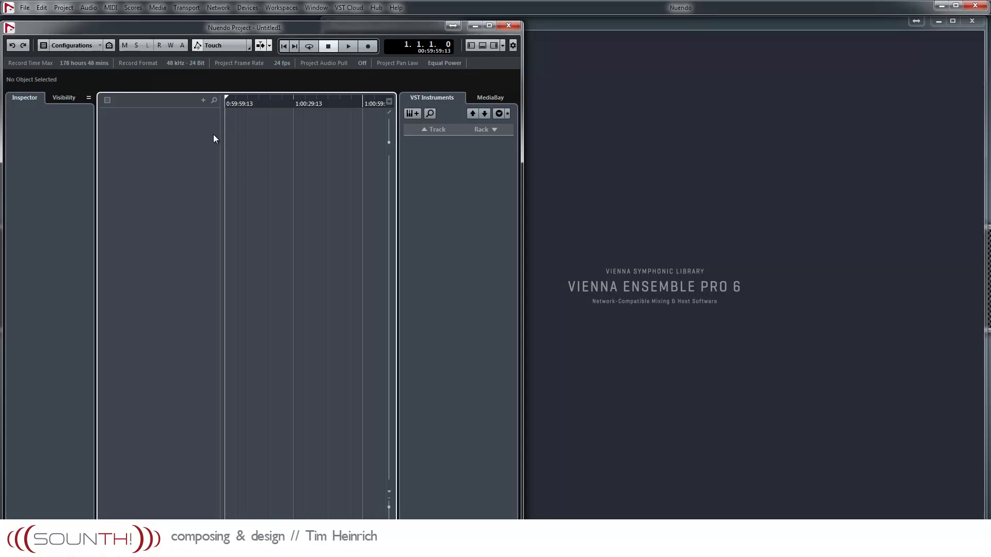
Place the empty untitled Nuendo project window beside the Vienna Ensemble Pro 6 Server.
left_click_drag(187, 29, 191, 27)
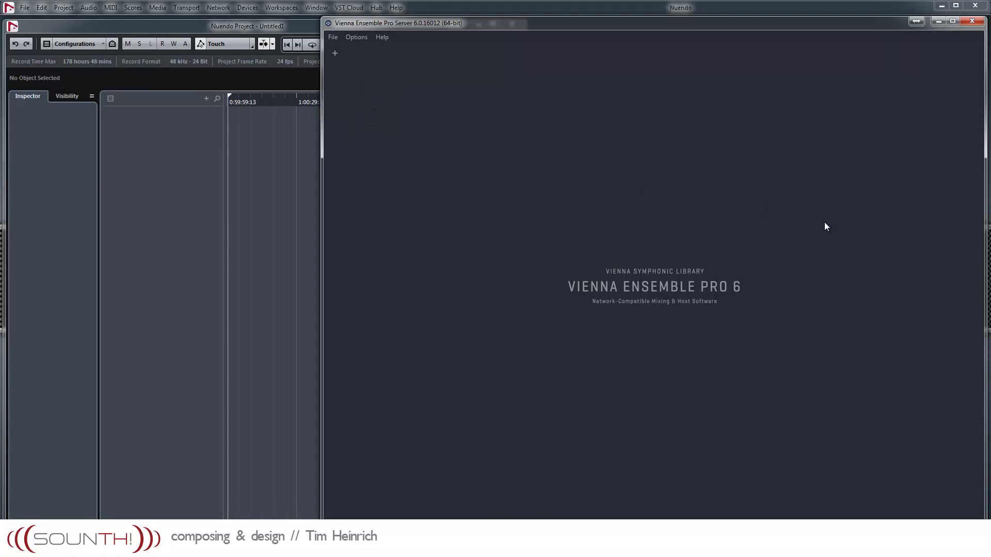
Add a new server instance and rename it 'Instruments'.
left_click(335, 54)
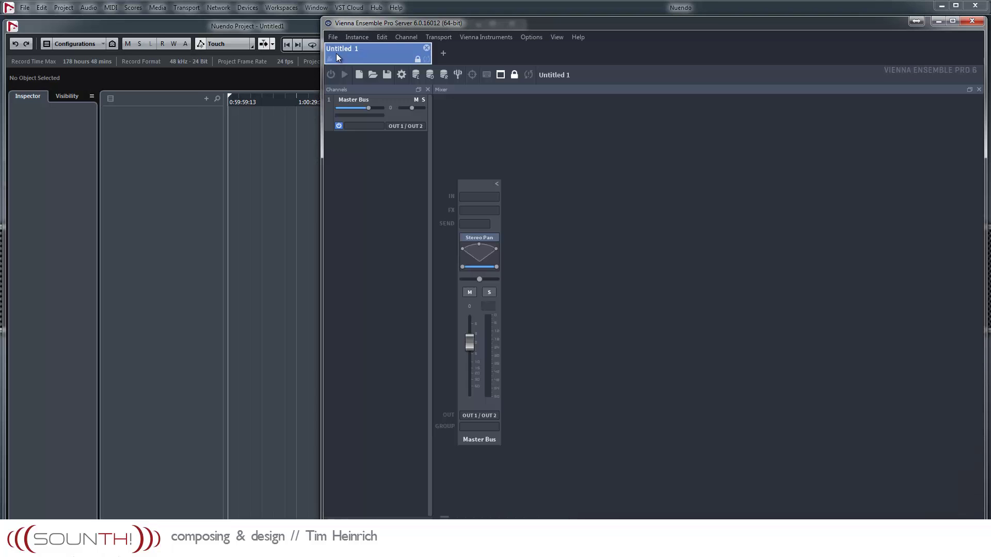
double_click(365, 48)
type("Instruments")
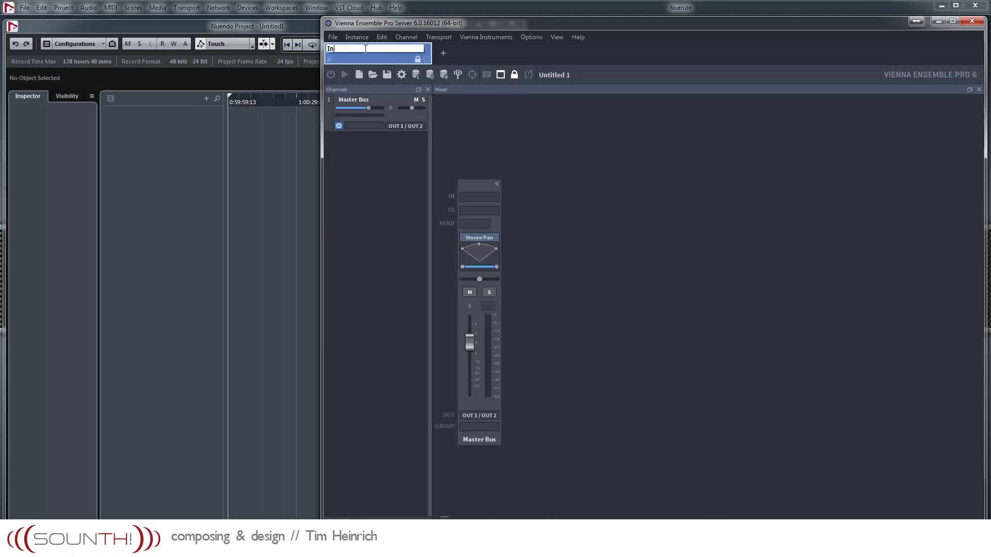
key("Return")
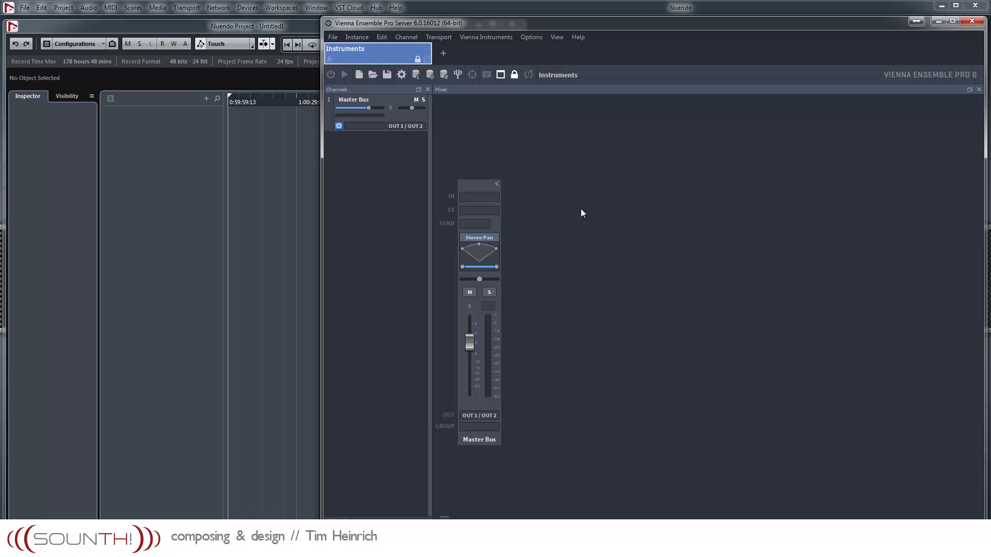
Insert a Kontakt 5 channel and load Metropolis Ark 1's Strings Low Legato 8va patch.
right_click(595, 207)
mouse_move(681, 237)
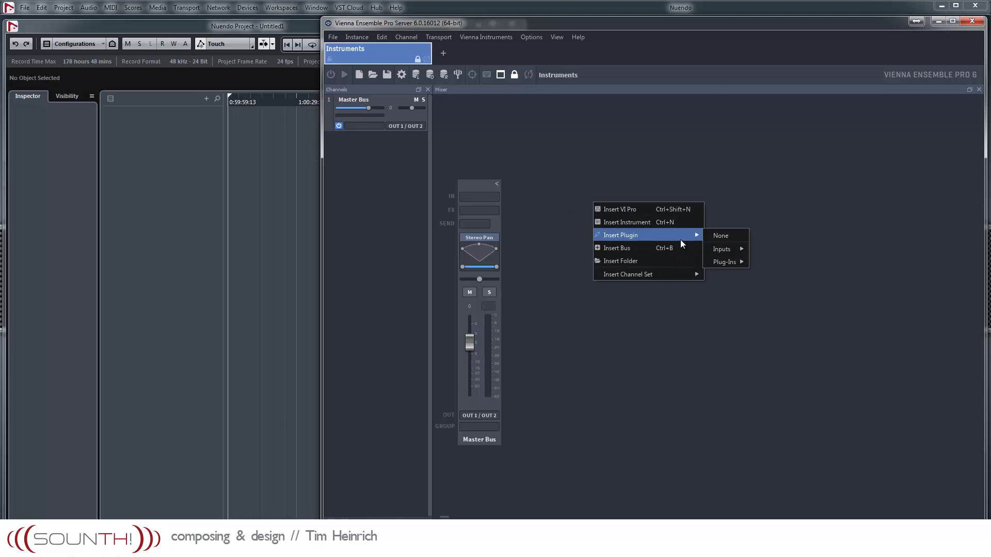
mouse_move(721, 261)
mouse_move(826, 371)
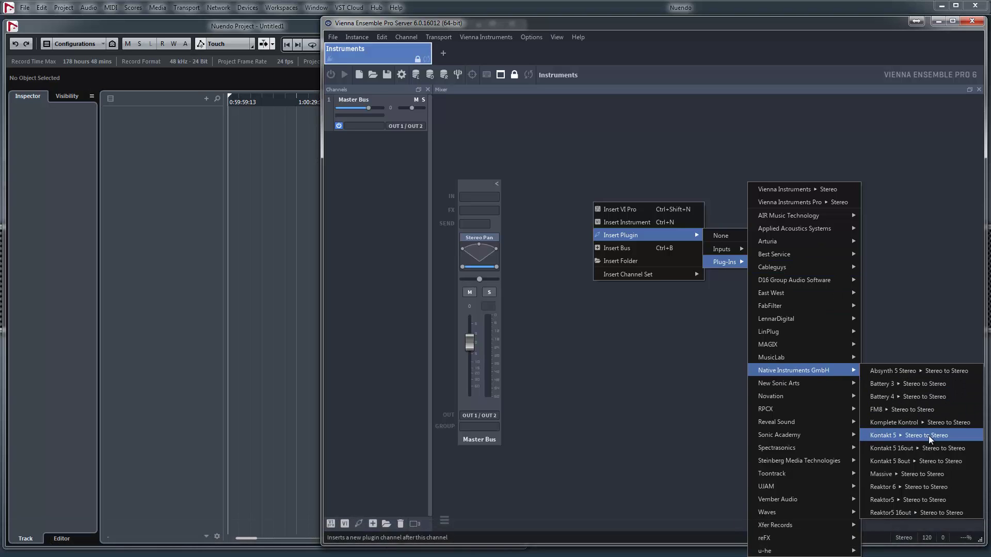
left_click(928, 435)
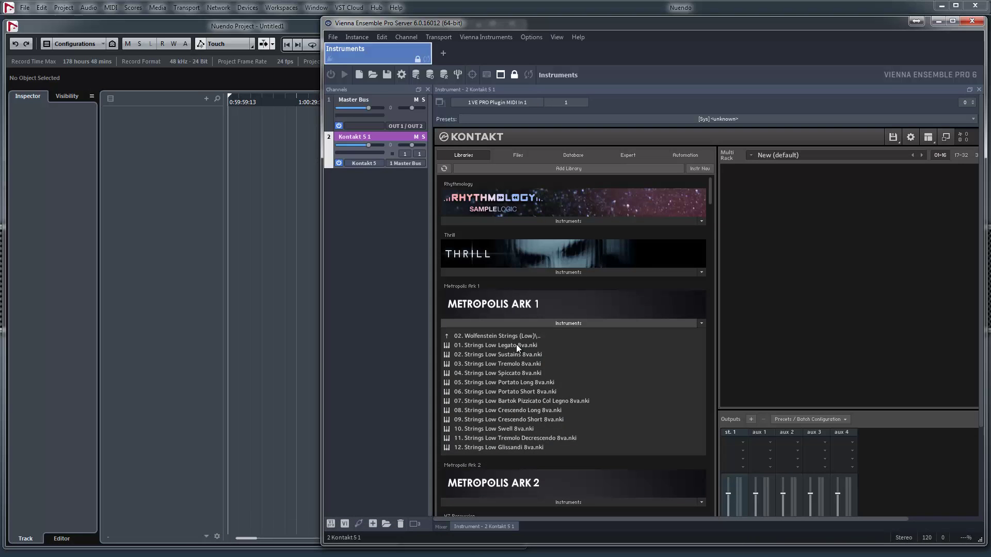
left_click_drag(517, 344, 853, 314)
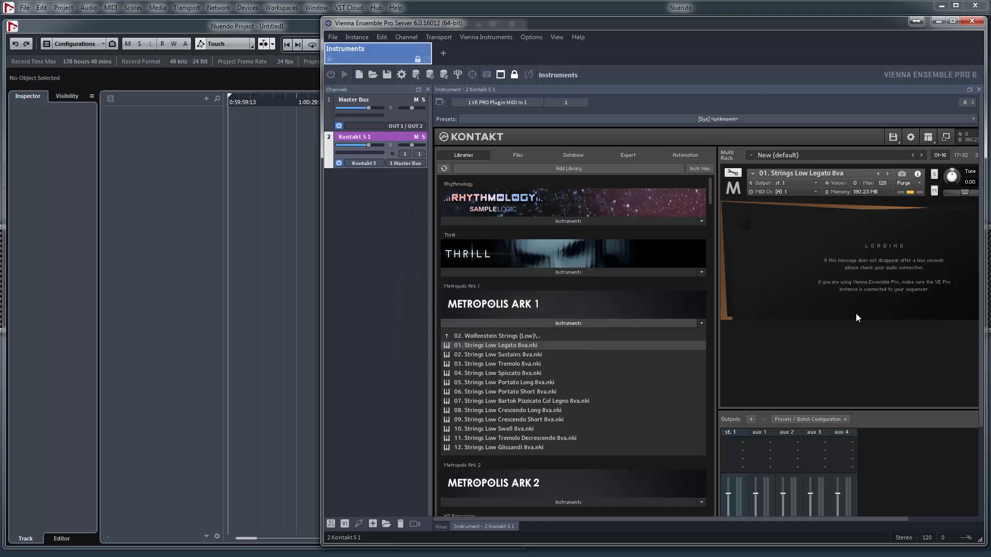
left_click(441, 525)
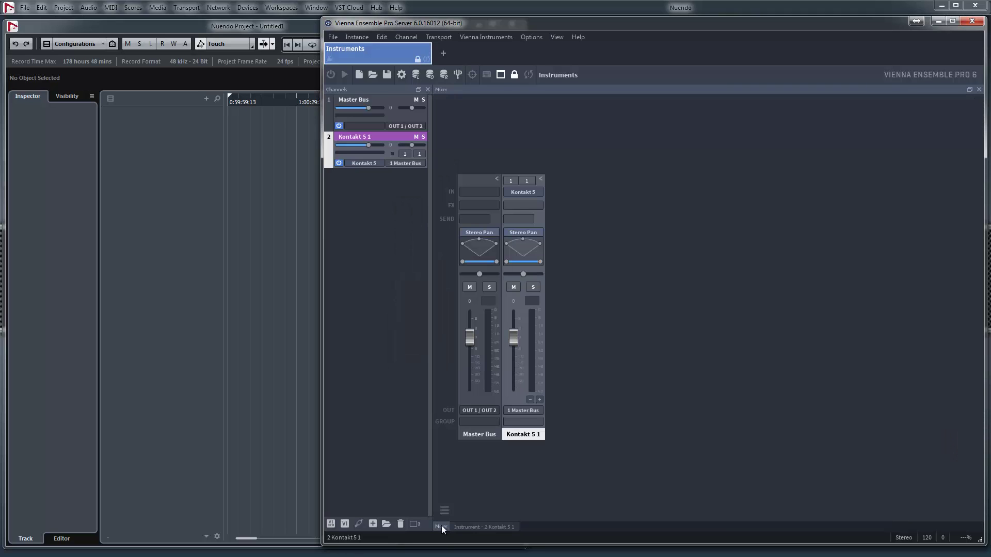
Search 'vienn' in the VST Instruments rack and add Vienna Ensemble Pro.
left_click(190, 173)
right_click(186, 167)
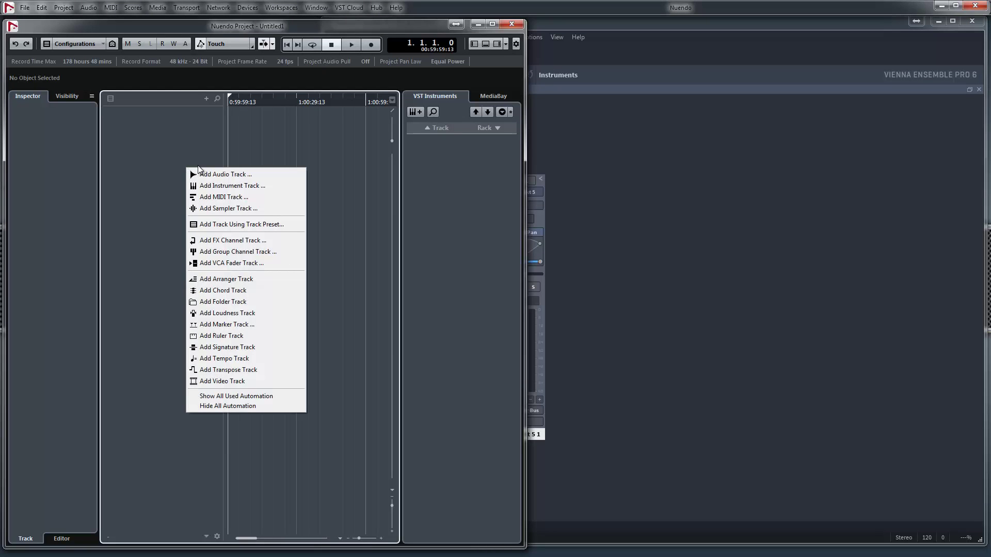
left_click(444, 138)
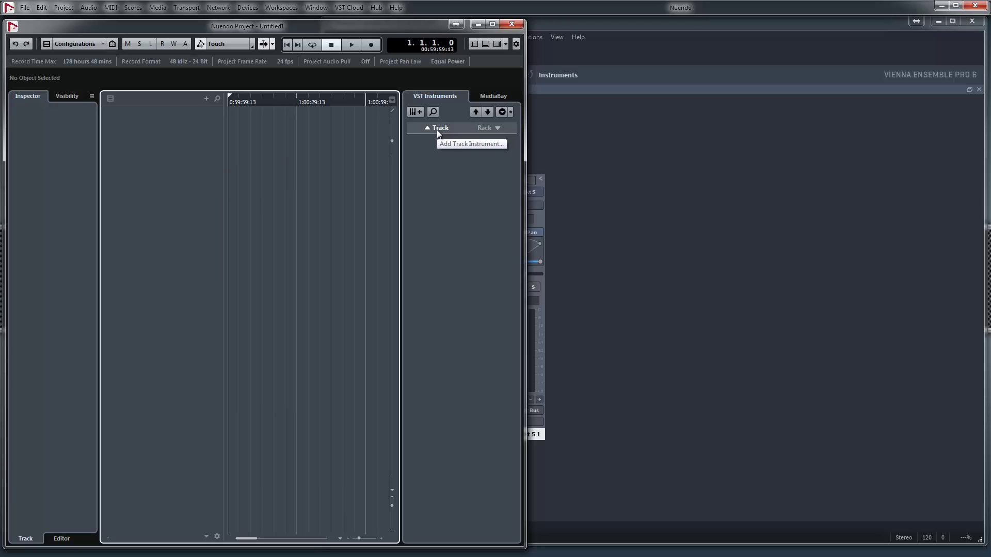
left_click(499, 129)
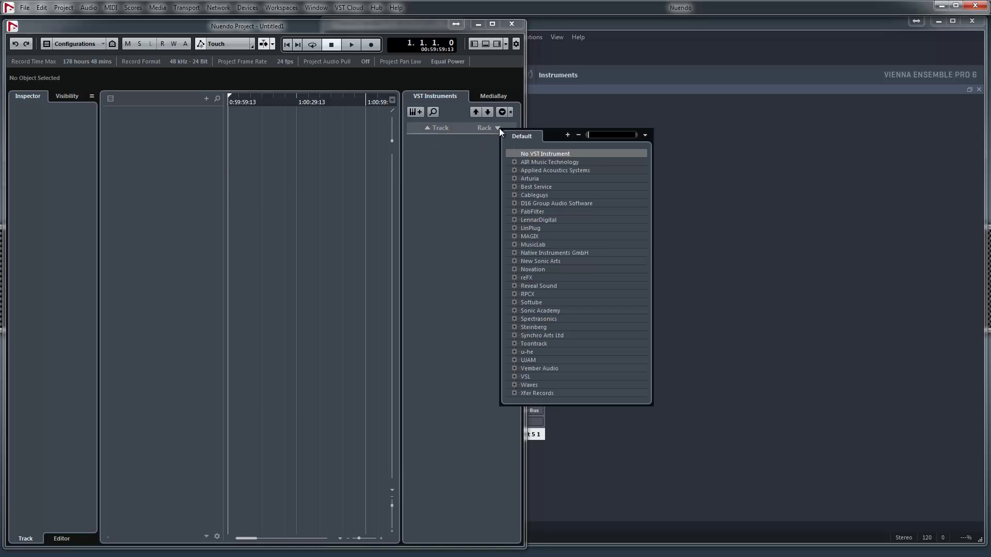
type("vienn")
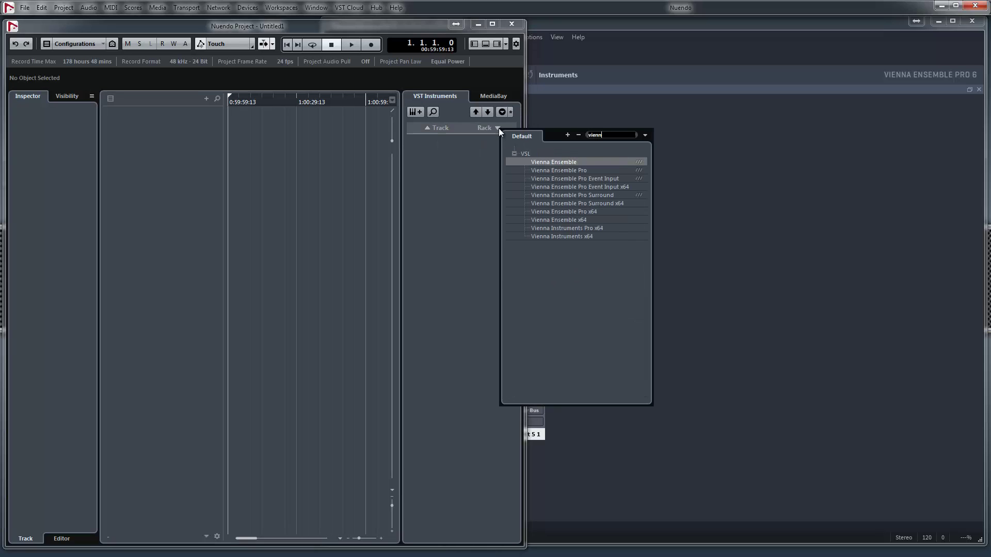
left_click(584, 169)
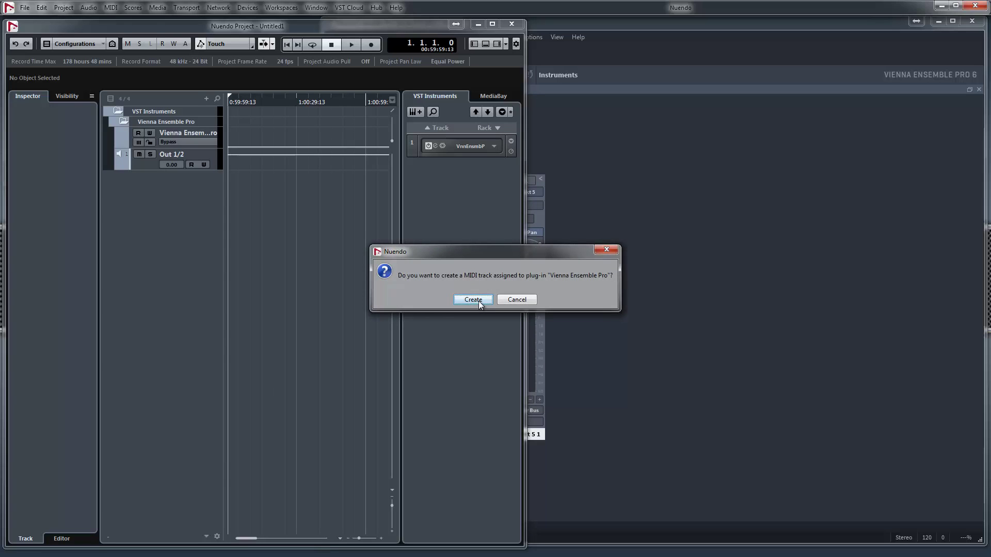
Create the assigned MIDI track and connect the plug-in to the localhost Instruments instance.
left_click(478, 300)
left_click(286, 496)
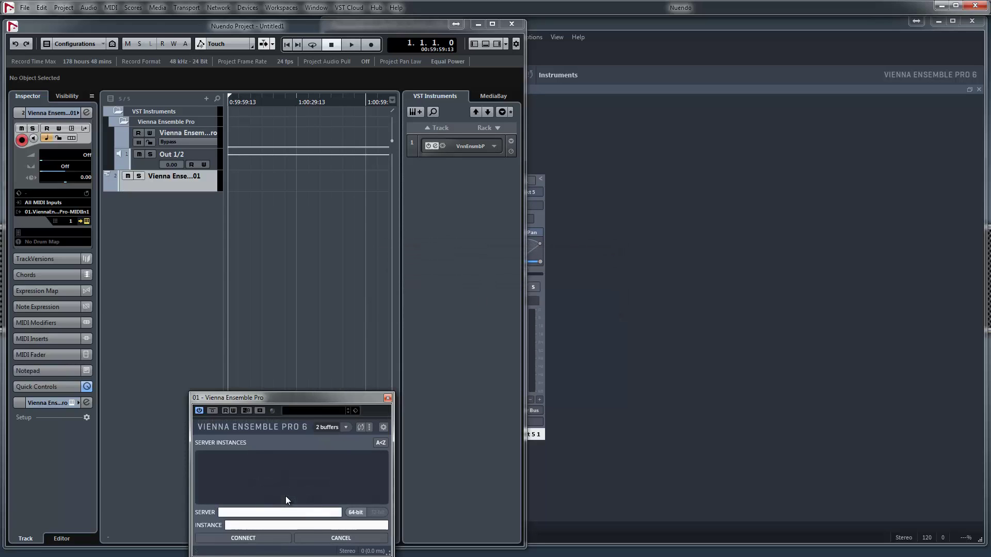
left_click_drag(321, 398, 394, 254)
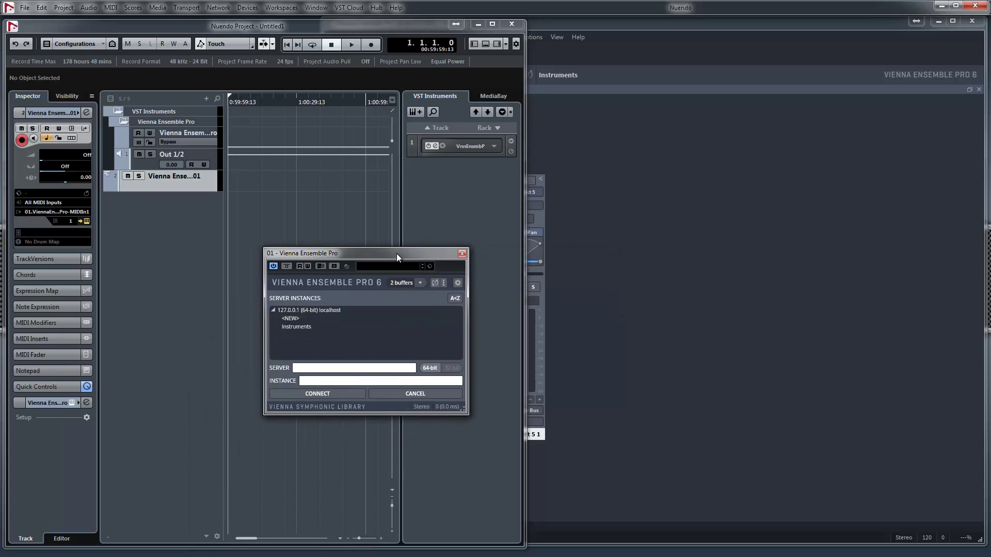
left_click(294, 329)
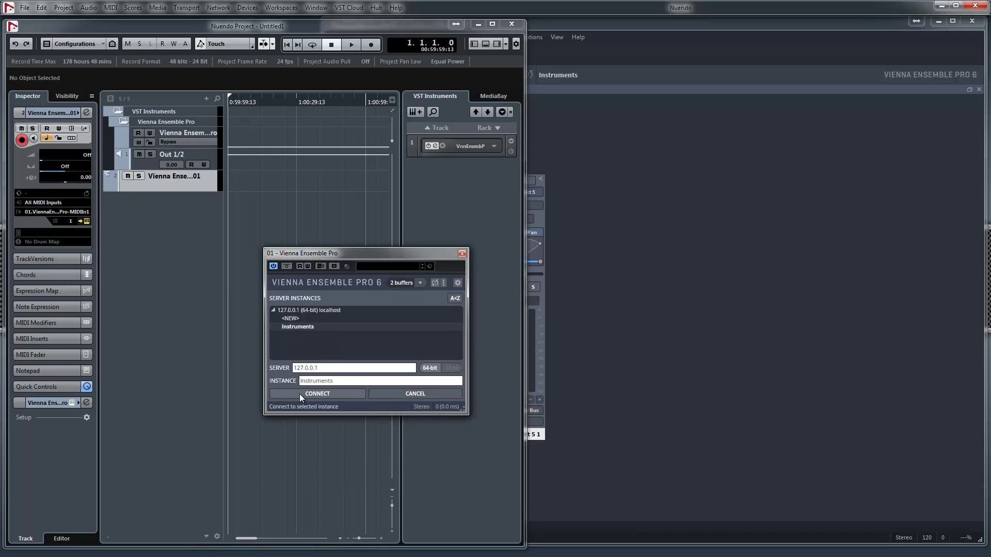
left_click(300, 395)
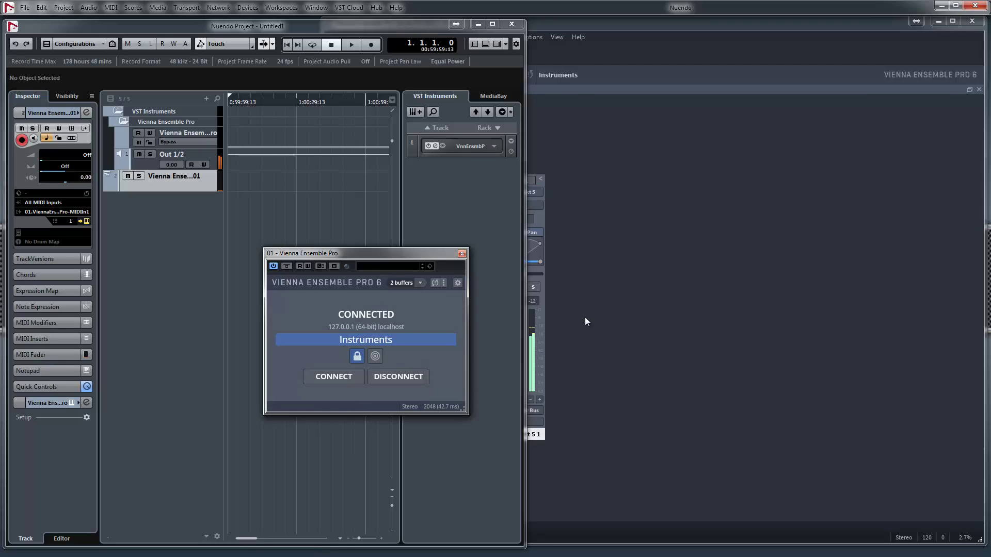
left_click(462, 253)
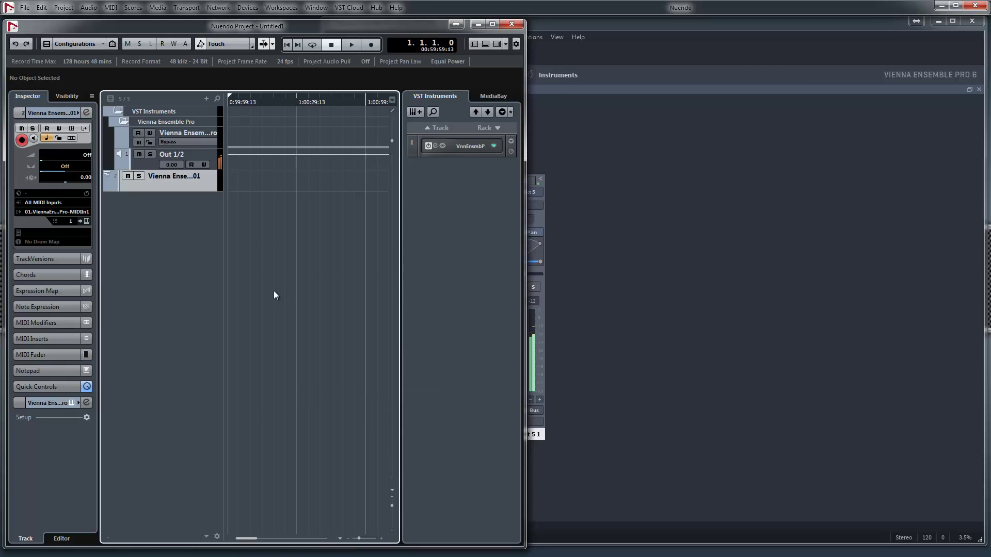
Open the MixConsole with F3 and untick MIDI Channels in the channel-type filter.
key("F3")
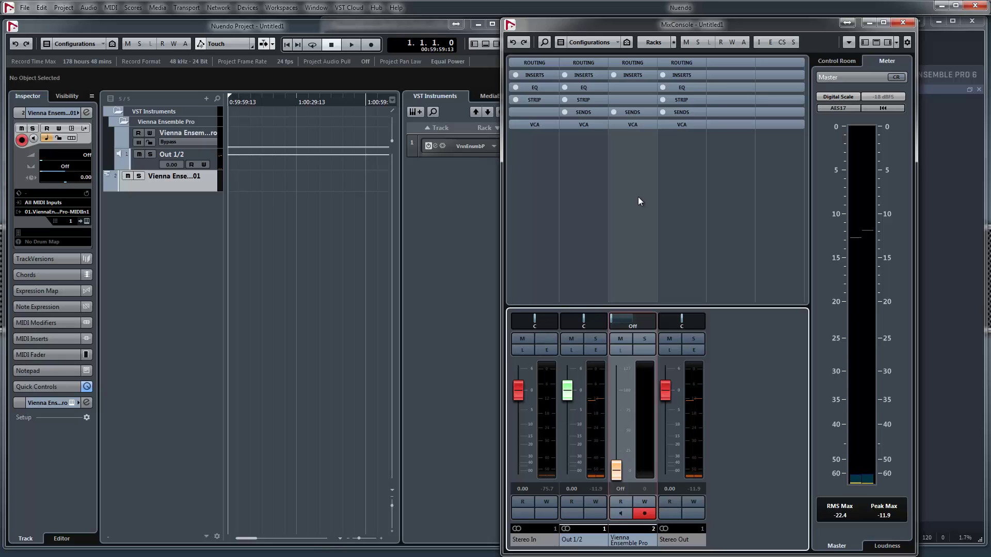
left_click(564, 50)
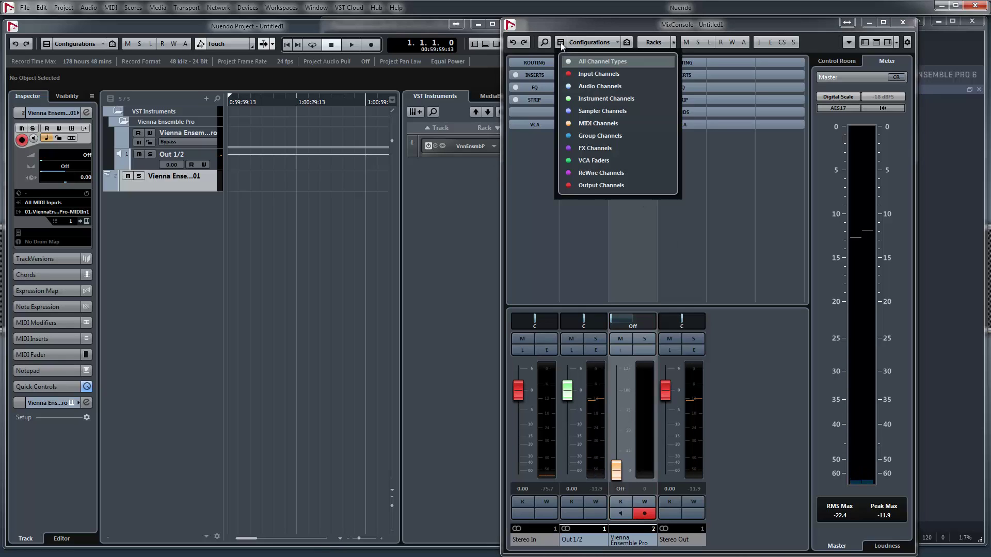
left_click(568, 124)
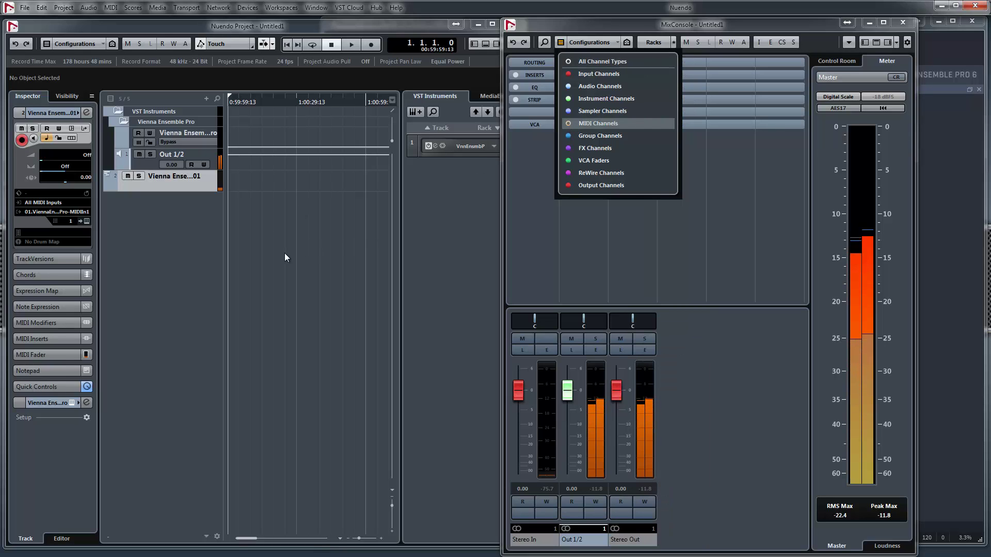
left_click(818, 237)
Insert a second Kontakt 5 channel in the Vienna Ensemble Pro mixer.
left_click(938, 240)
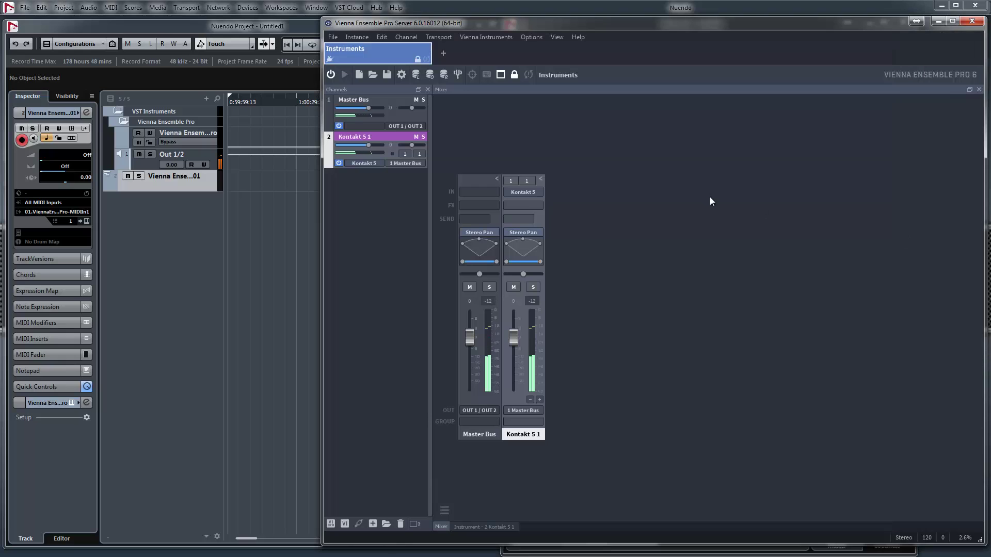
right_click(665, 203)
mouse_move(739, 238)
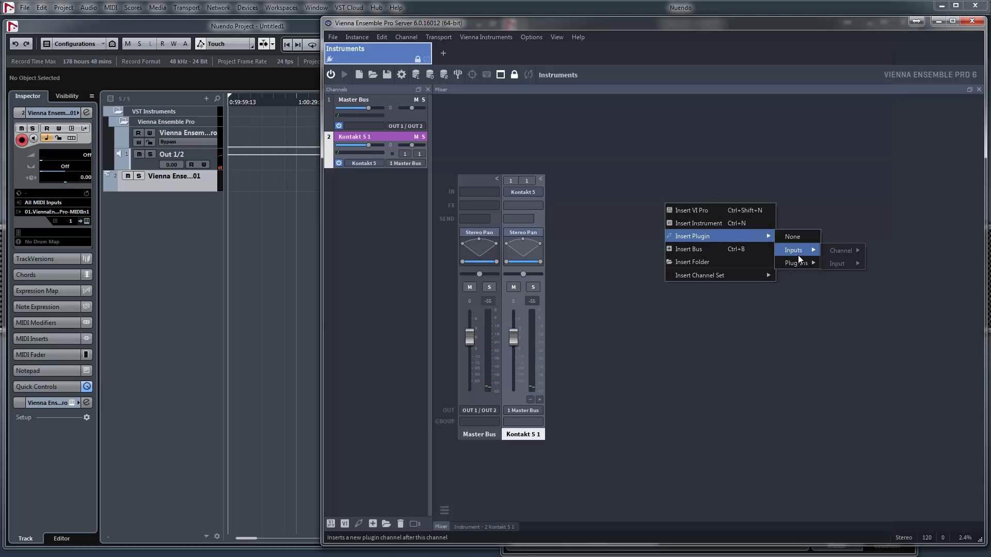
mouse_move(798, 263)
mouse_move(862, 371)
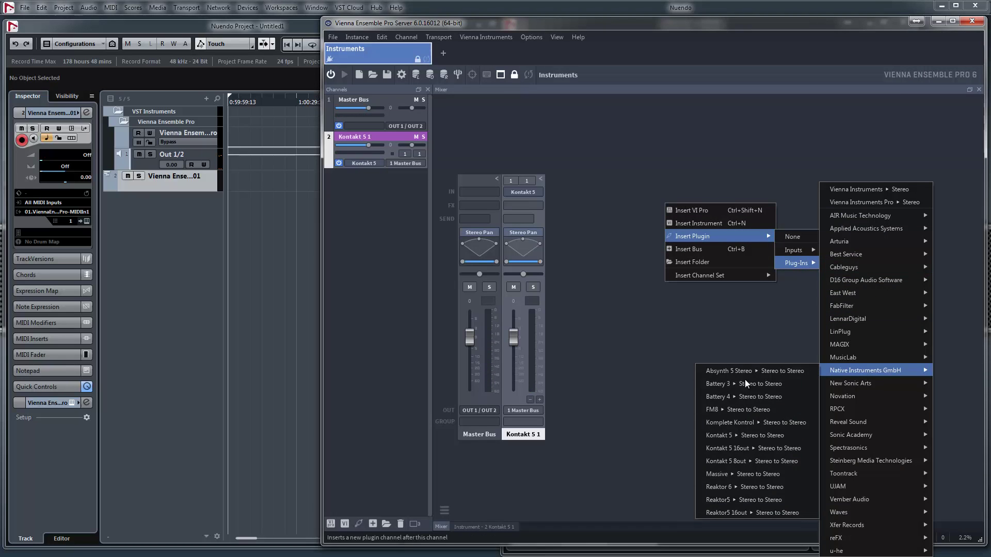
left_click(736, 435)
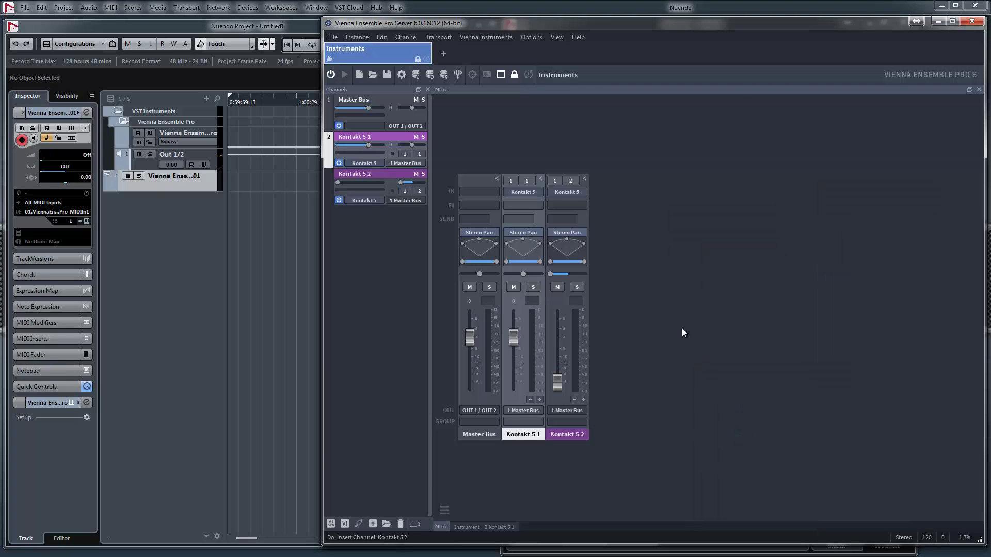
Load The Grandeur.nki from the Kontakt Libraries into the empty Multi Rack.
left_click_drag(711, 193, 693, 305)
scroll(692, 314, "down", 7)
scroll(691, 317, "up", 3)
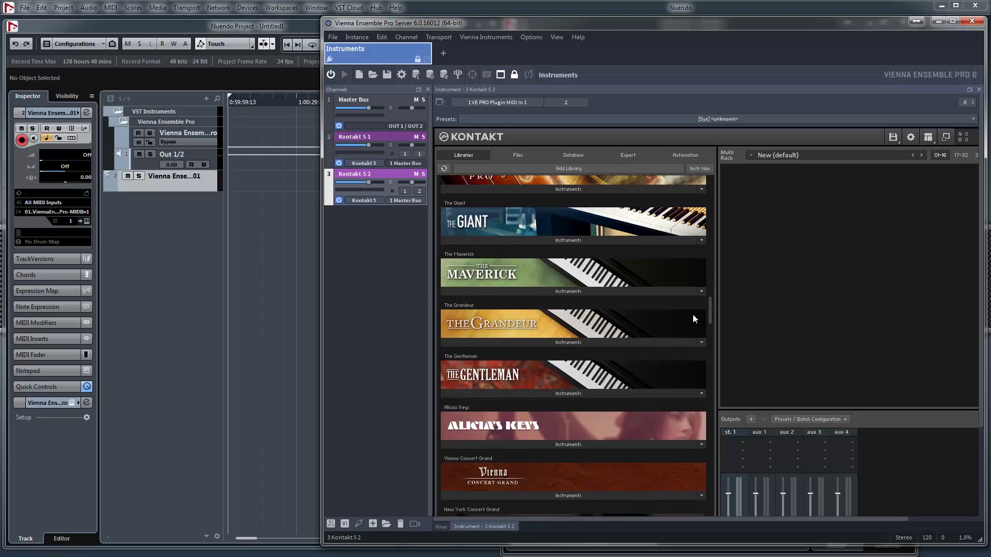
left_click(534, 339)
left_click_drag(491, 356, 865, 332)
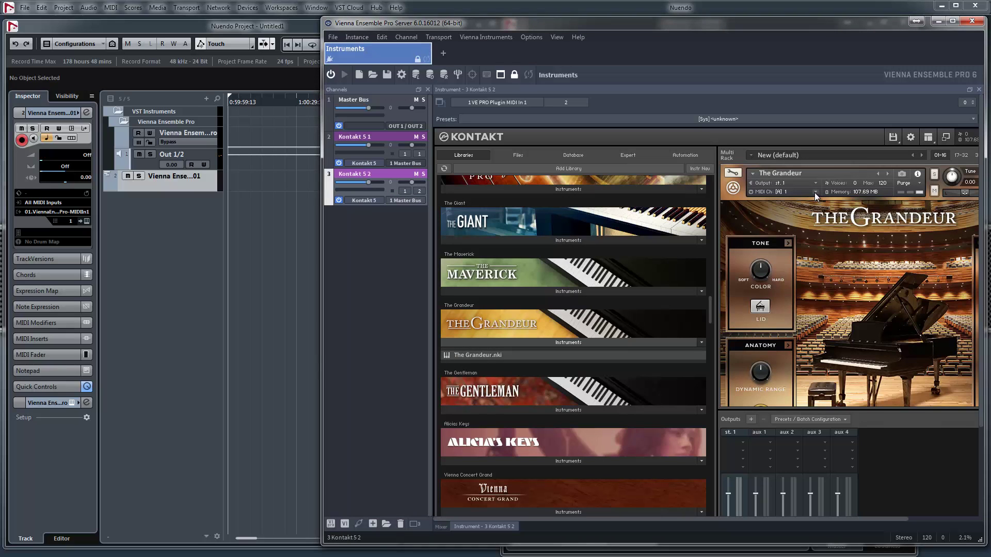
Set The Grandeur's MIDI channel to Port A channel 2 and switch to the Mixer view.
left_click(815, 193)
mouse_move(815, 209)
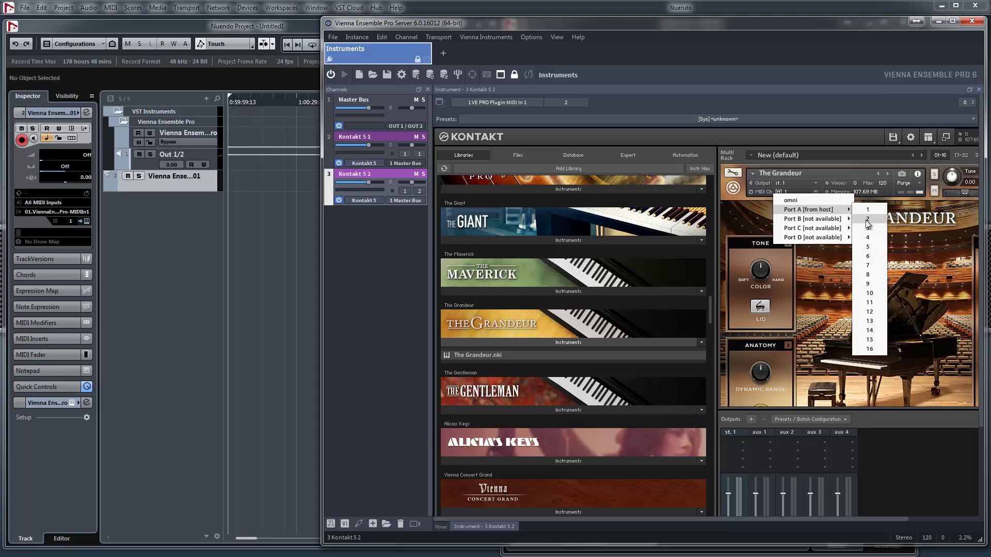
left_click(868, 219)
left_click(443, 527)
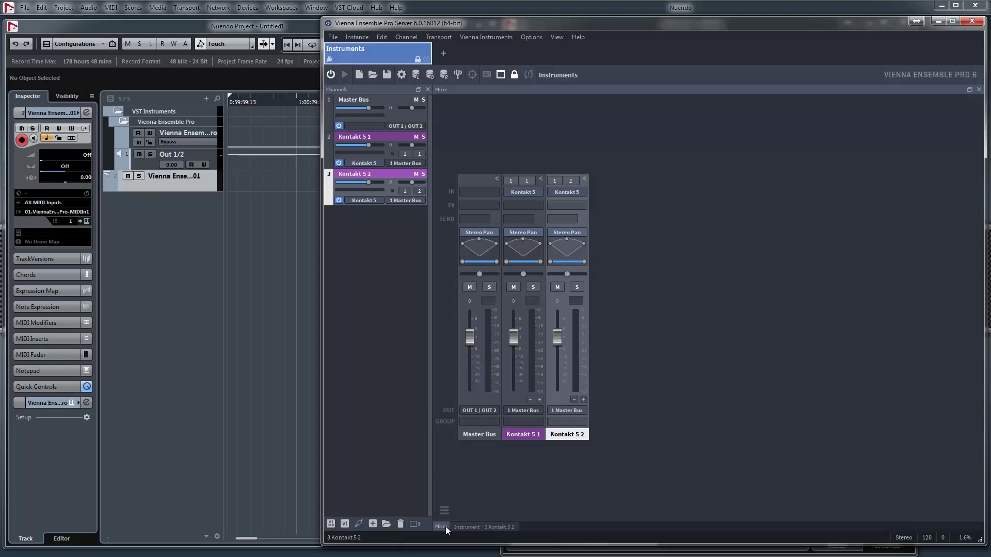
Set the MIDI input of Kontakt 5 1 and Kontakt 5 2 to -- All --.
left_click(528, 181)
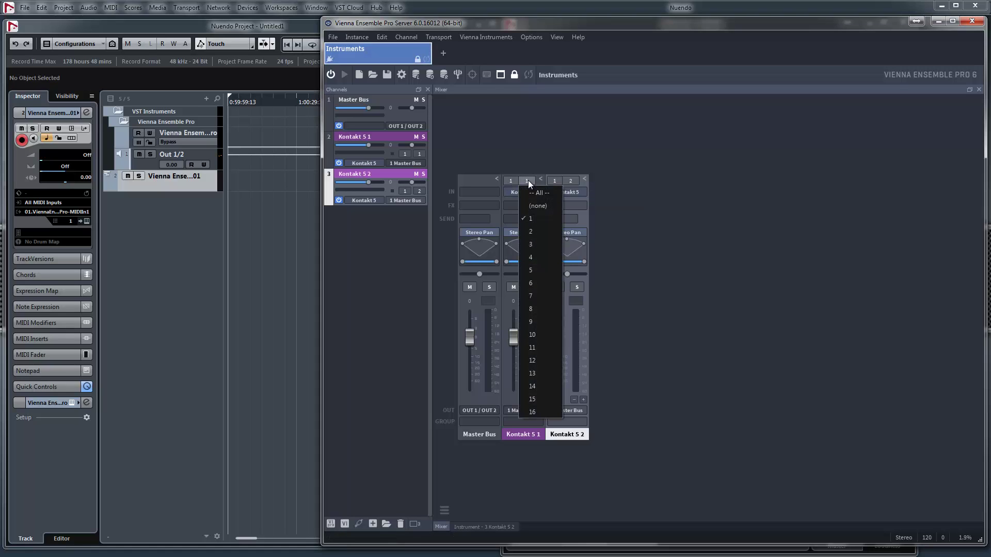
left_click(530, 192)
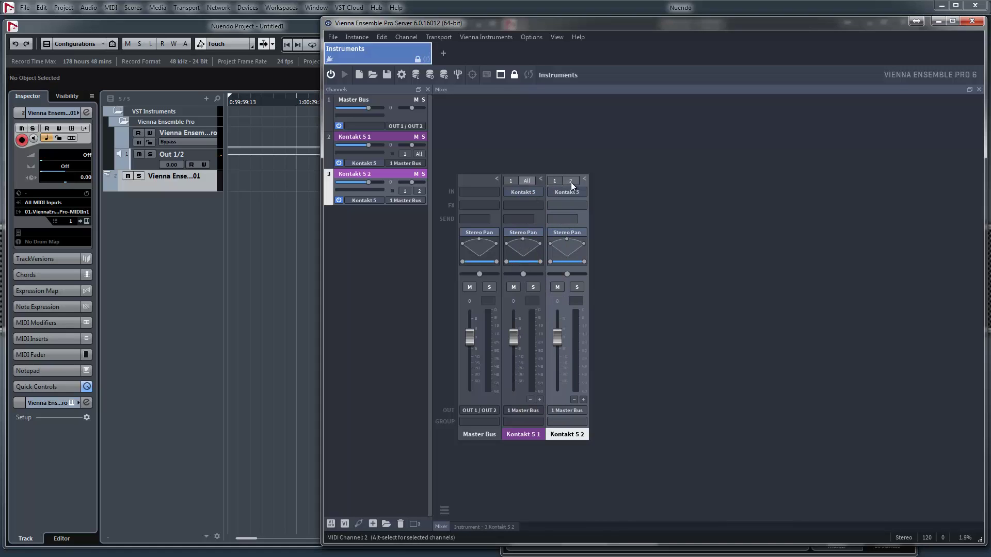
left_click(571, 181)
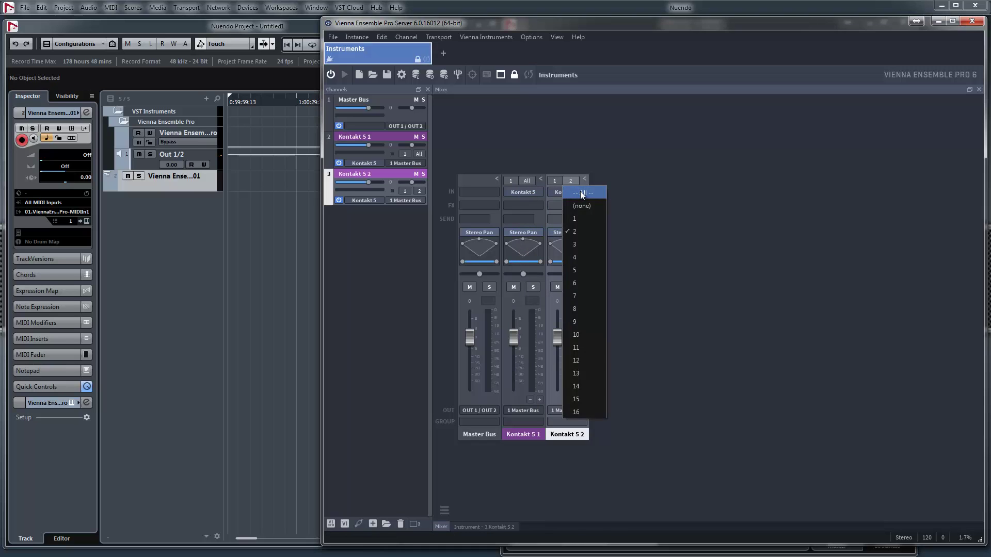
left_click(582, 193)
left_click(568, 193)
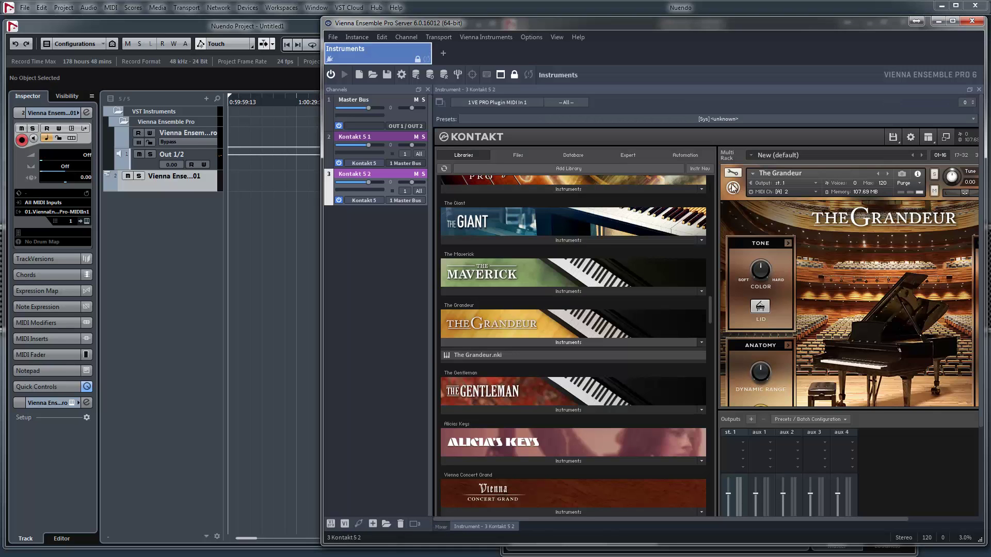
left_click(442, 527)
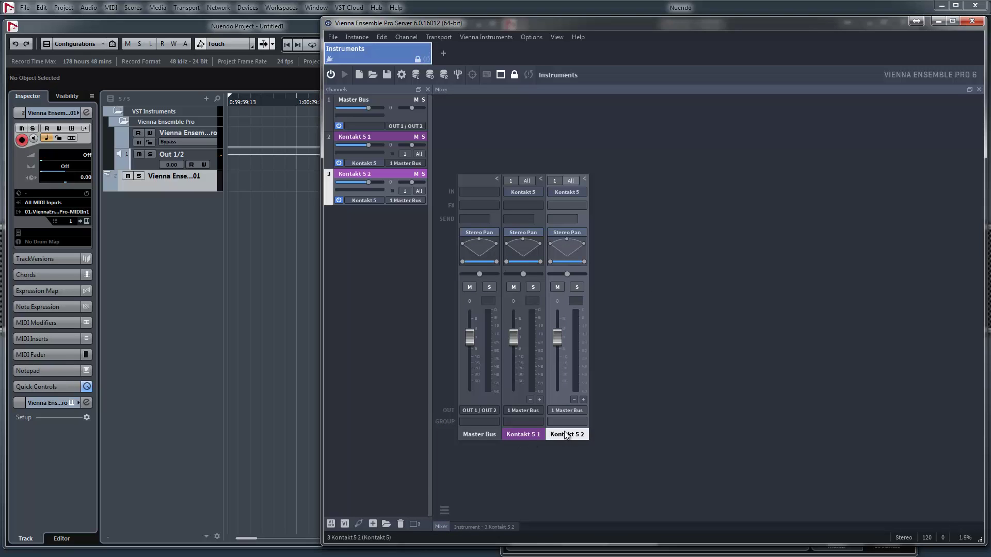
Rename channel 3 in the Channels list to 'Piano'.
left_click(380, 175)
double_click(381, 174)
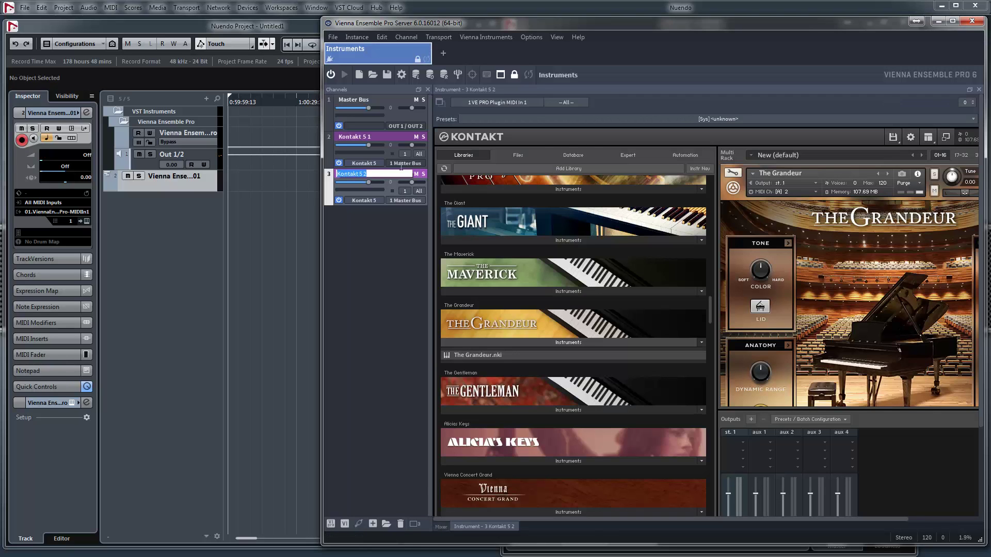
type("Piano")
key("Return")
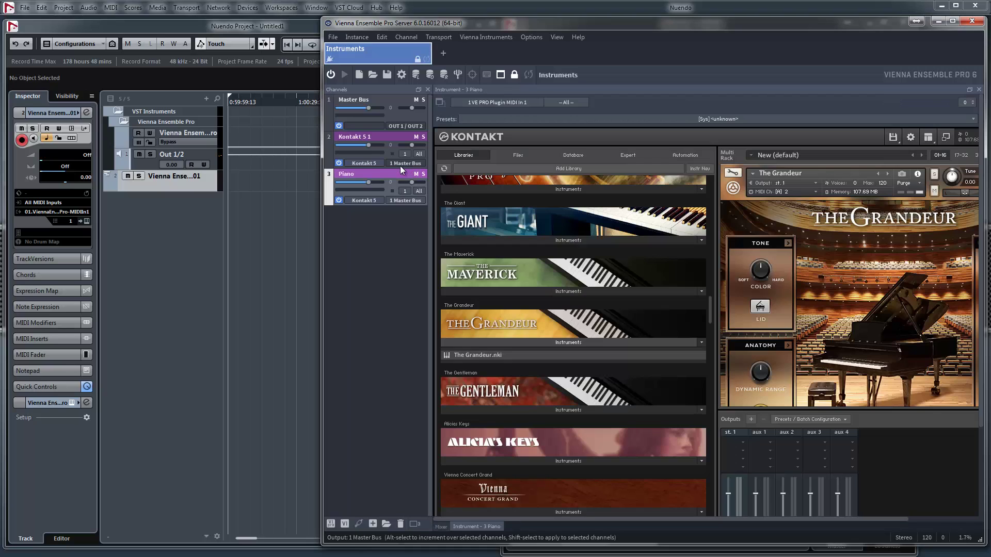
Rename channel 2 to 'Strings Low' and return to Nuendo.
left_click(396, 138)
double_click(380, 139)
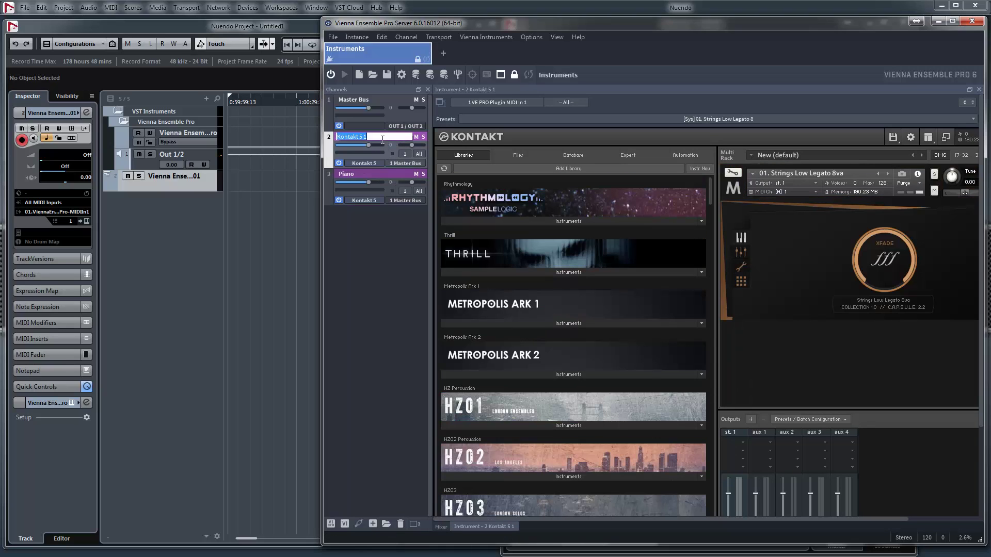
type("Strings Low")
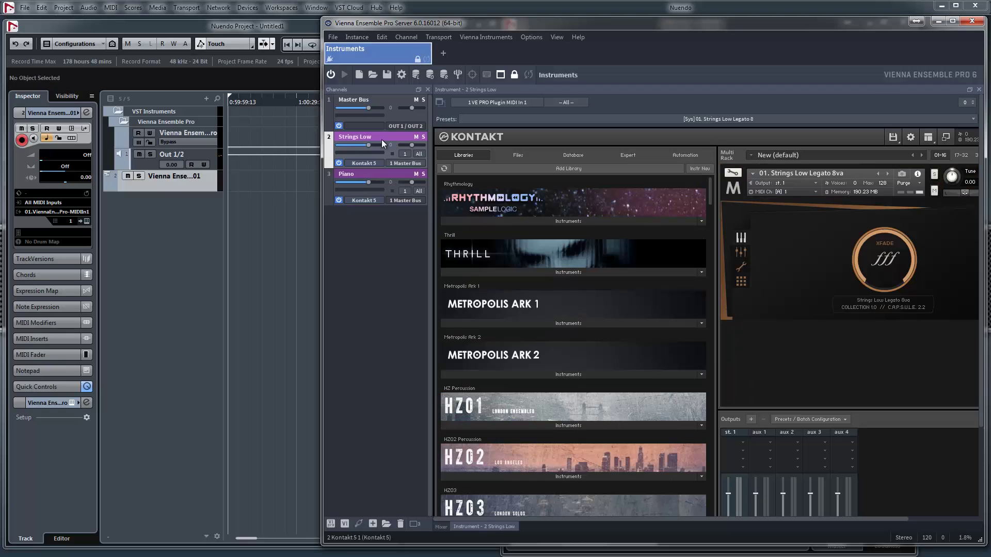
left_click(185, 215)
Add MIDI track MIDI 01 from the track list menu, then close the MixConsole.
right_click(171, 178)
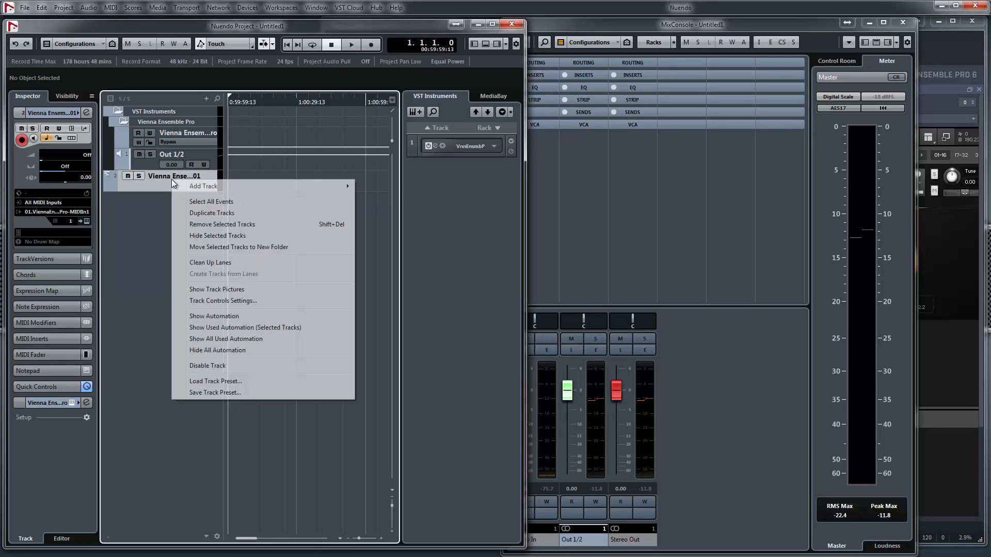
mouse_move(274, 187)
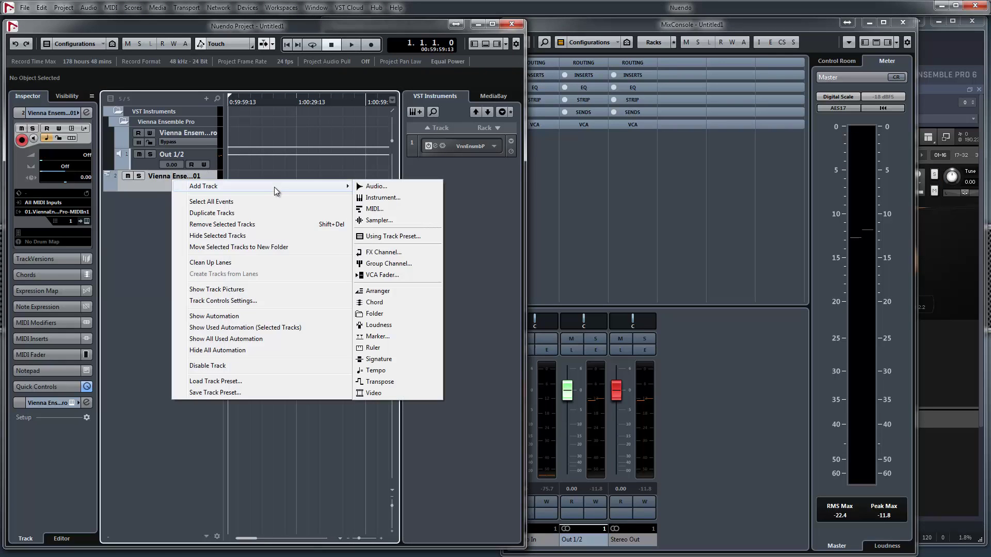
left_click(375, 209)
left_click(582, 293)
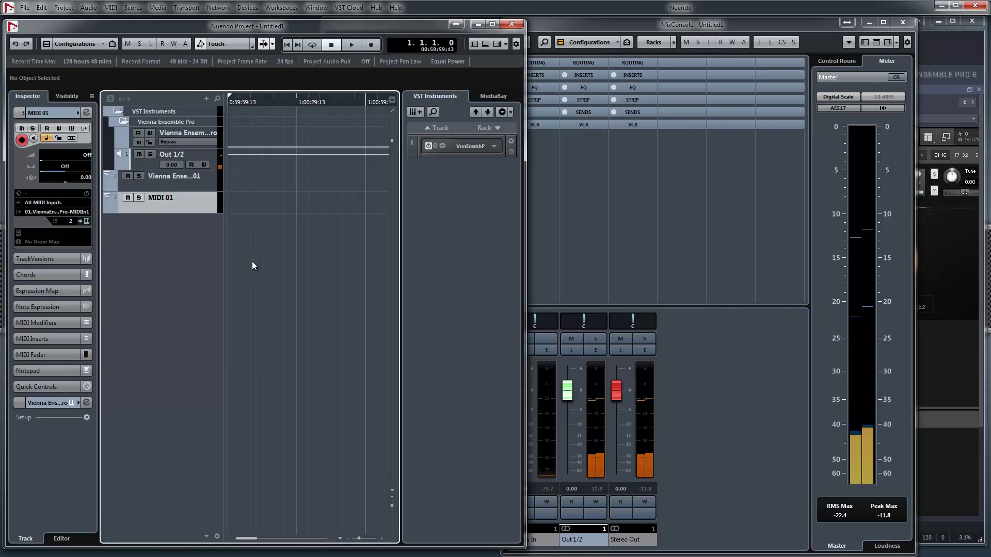
key("F3")
left_click(770, 492)
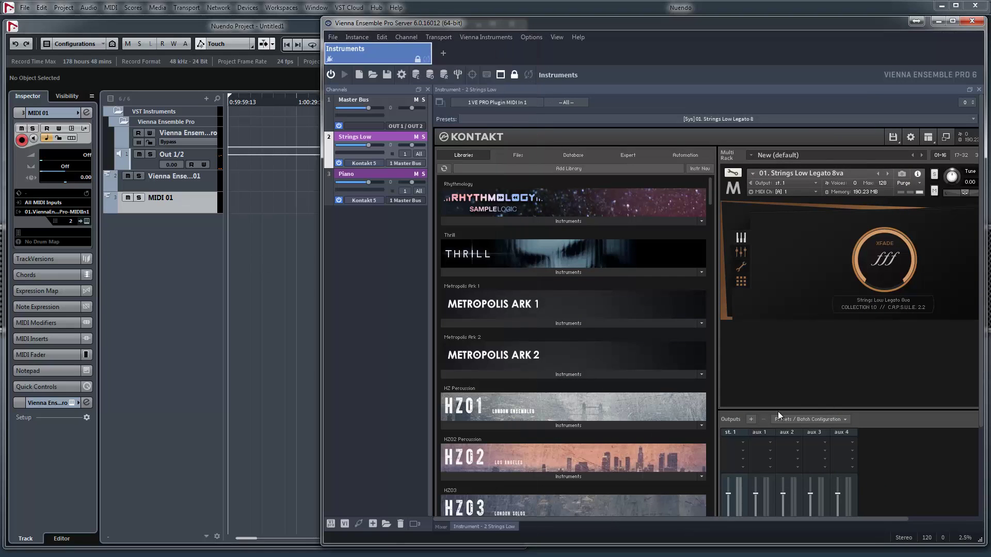
Switch to the VEP channel mixer, move the server window right and bring Nuendo's MixConsole up.
left_click(440, 526)
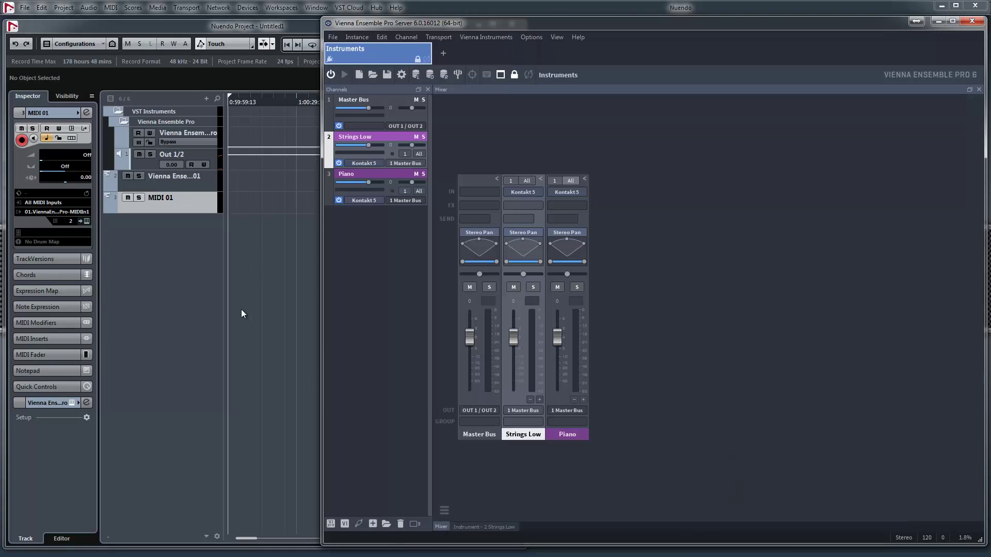
left_click(166, 181)
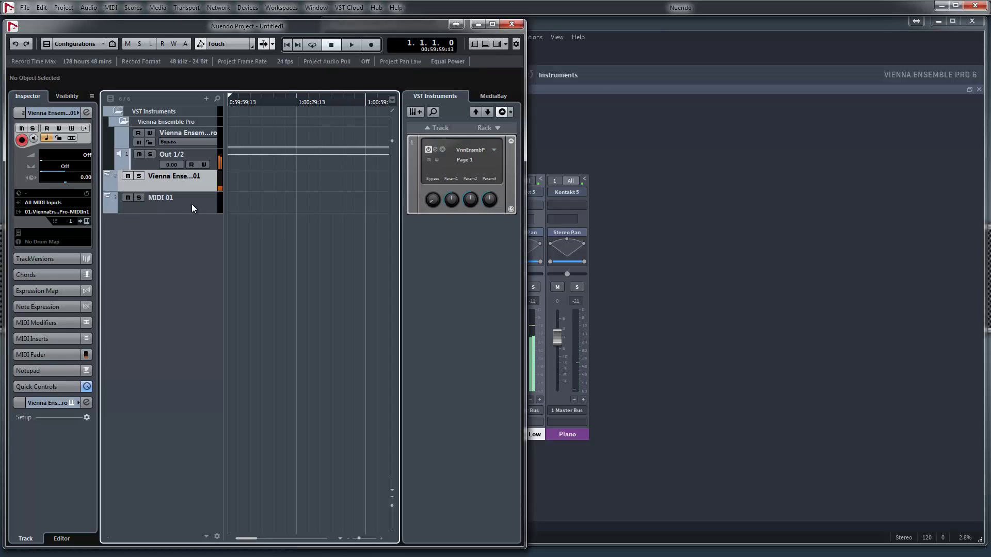
left_click_drag(639, 27, 707, 34)
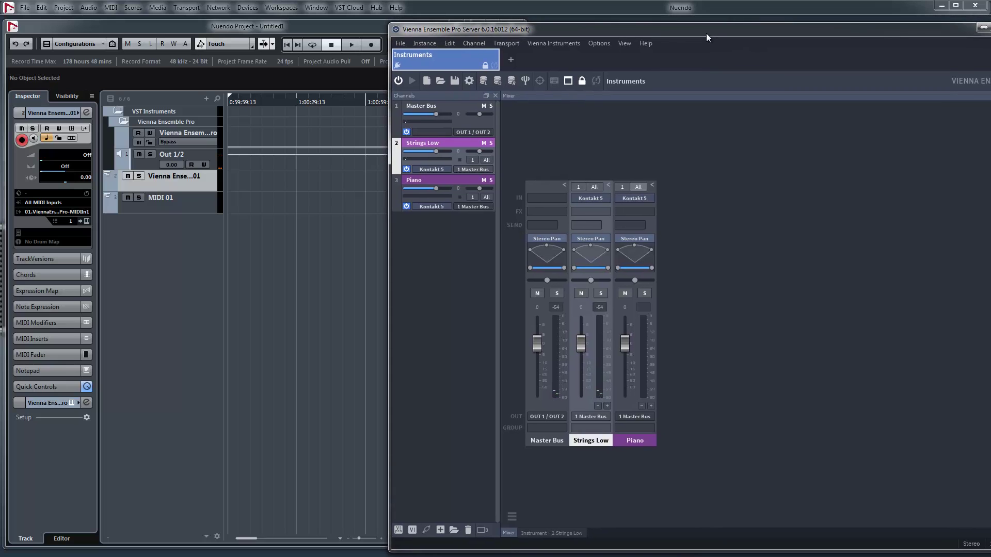
left_click(301, 271)
key("F3")
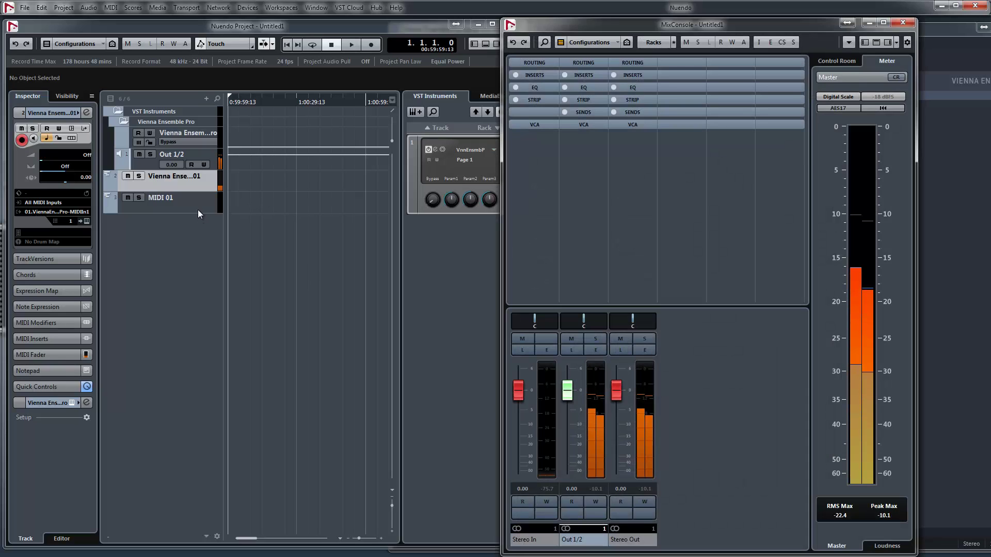
Rename MIDI 01 to 'Piano' and track 2 to 'Strings Low', then select Piano.
double_click(170, 197)
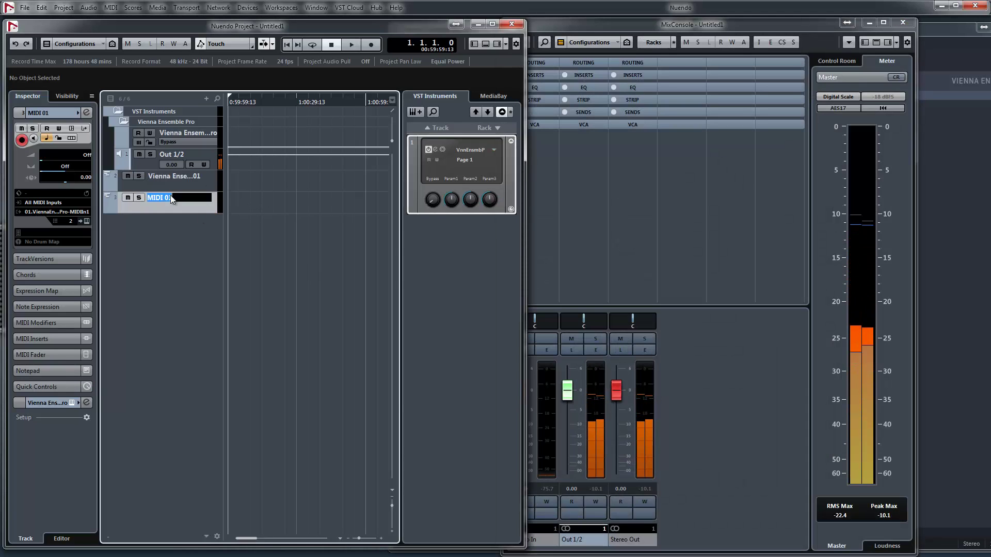
type("Piano")
key("Return")
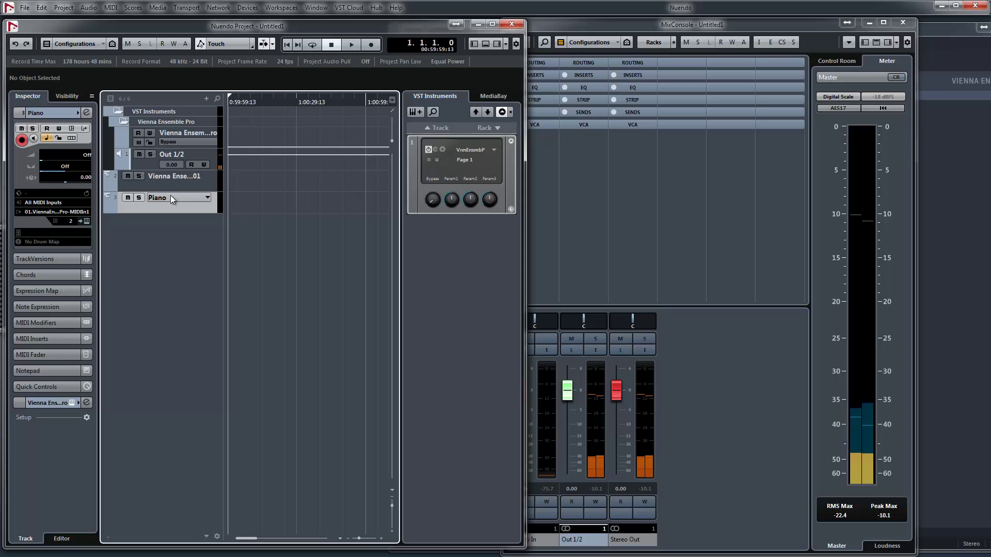
double_click(179, 178)
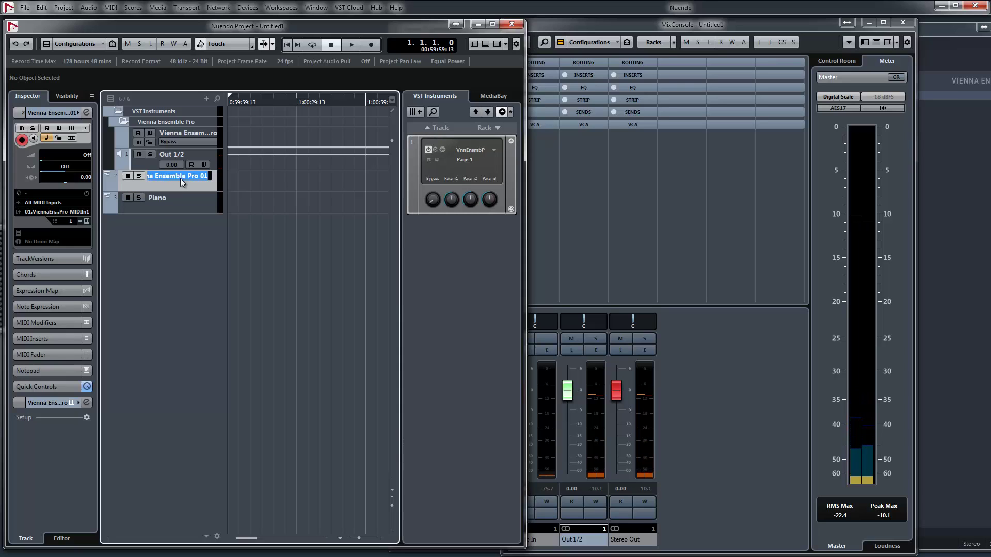
type("Strings Low")
key("Return")
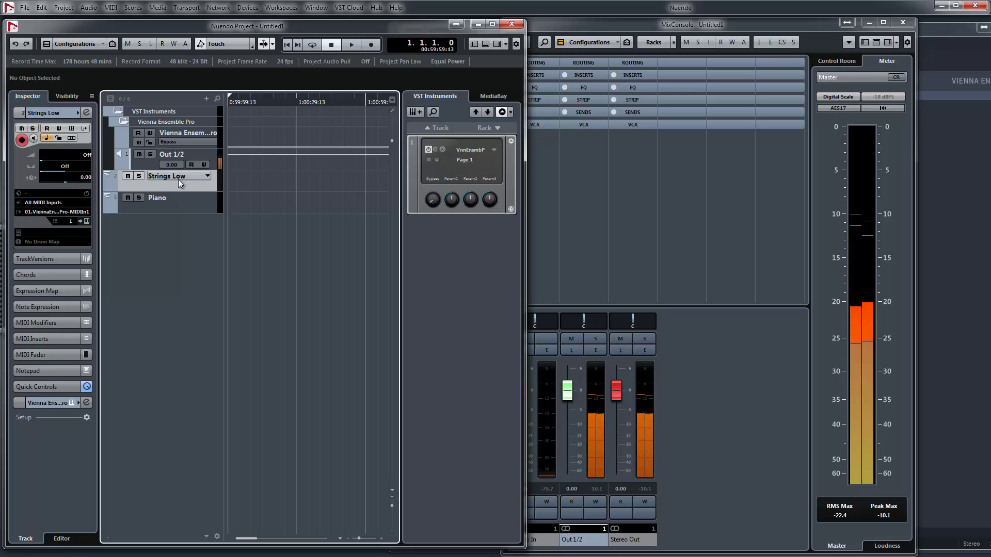
key("Down")
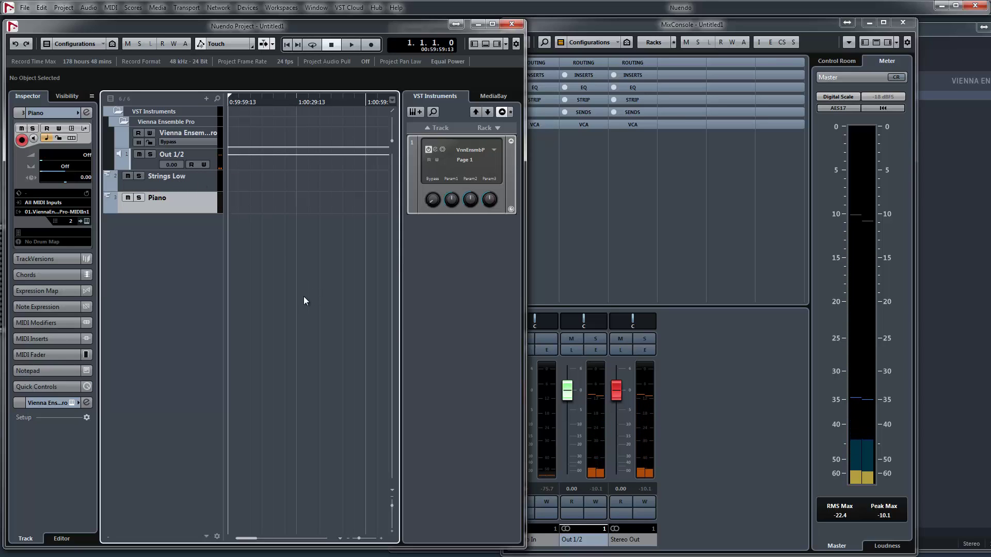
In the VEP mixer, route the Strings Low channel to OUT 1 / OUT 2.
key("F3")
left_click(723, 408)
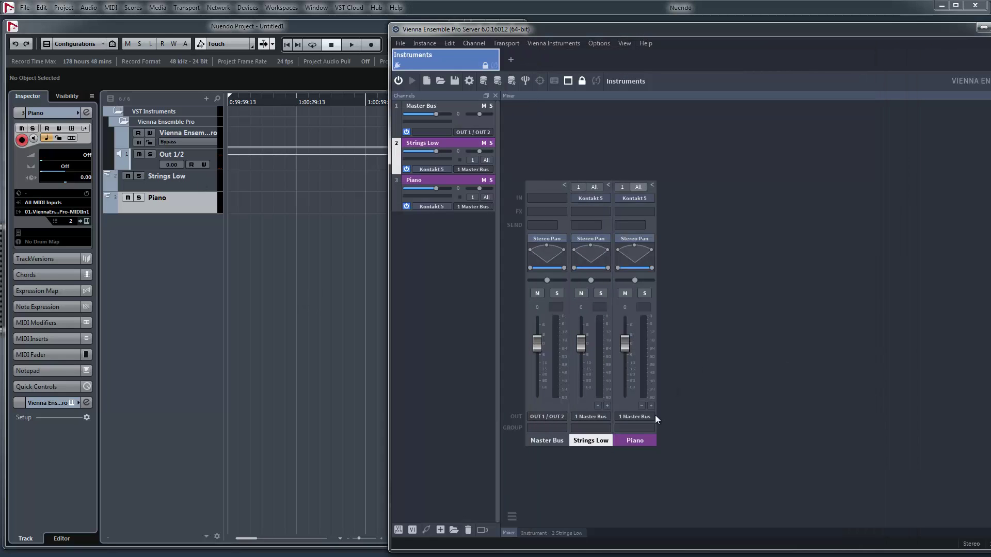
left_click(590, 443)
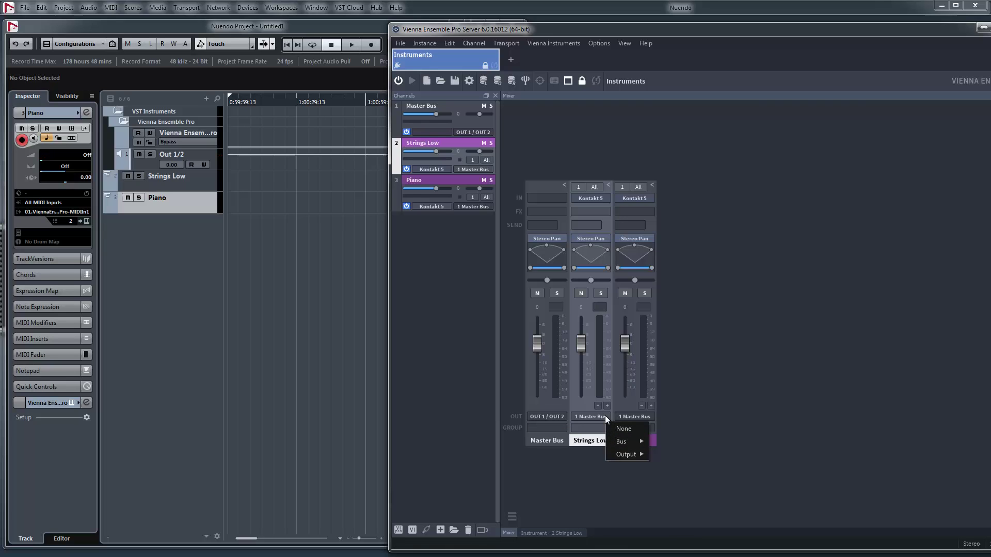
mouse_move(628, 455)
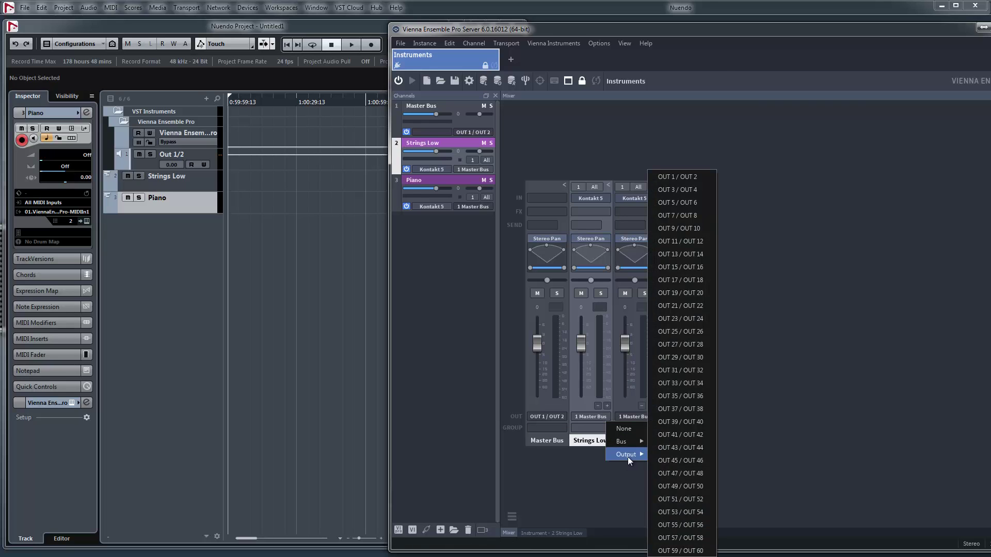
left_click(665, 178)
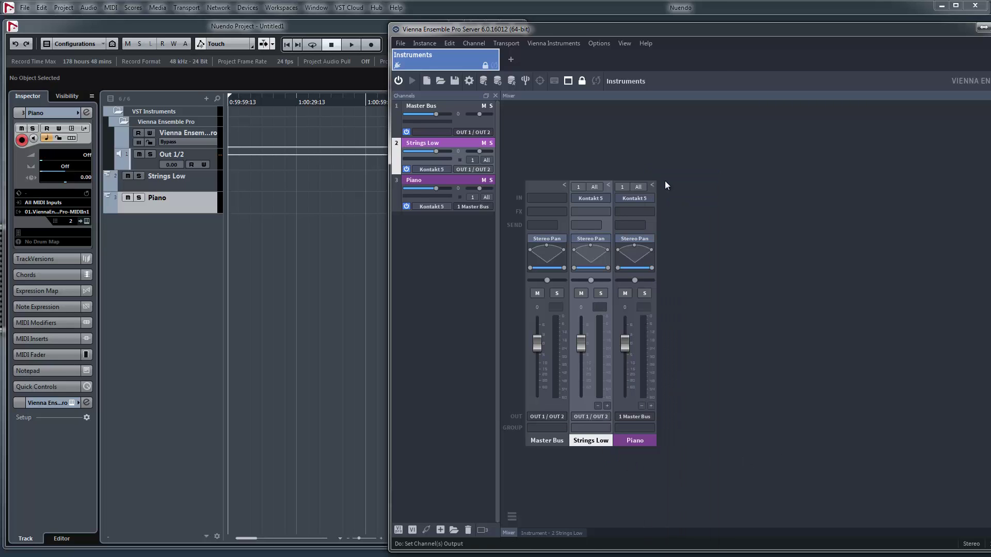
Route the Piano channel to OUT 3 / OUT 4.
left_click(646, 415)
mouse_move(664, 451)
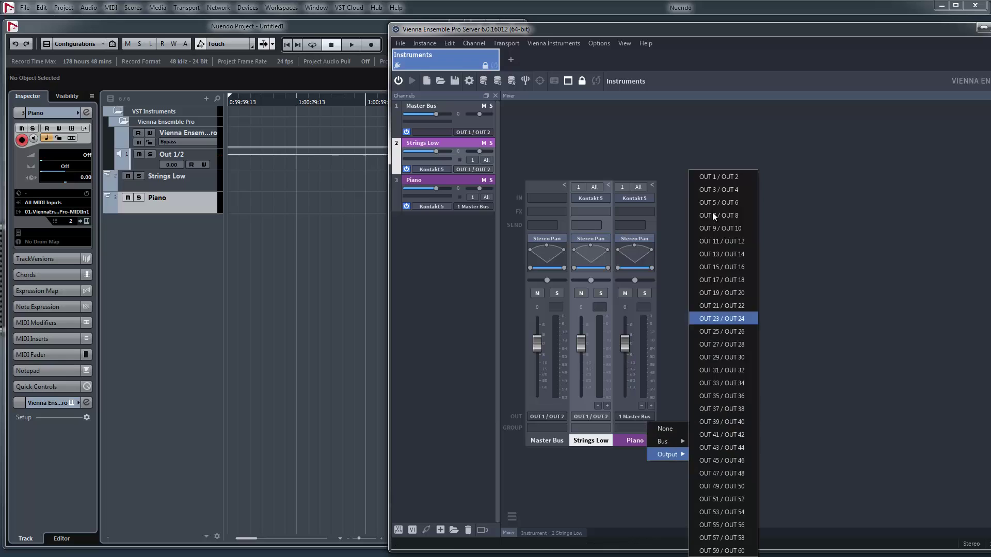
left_click(714, 189)
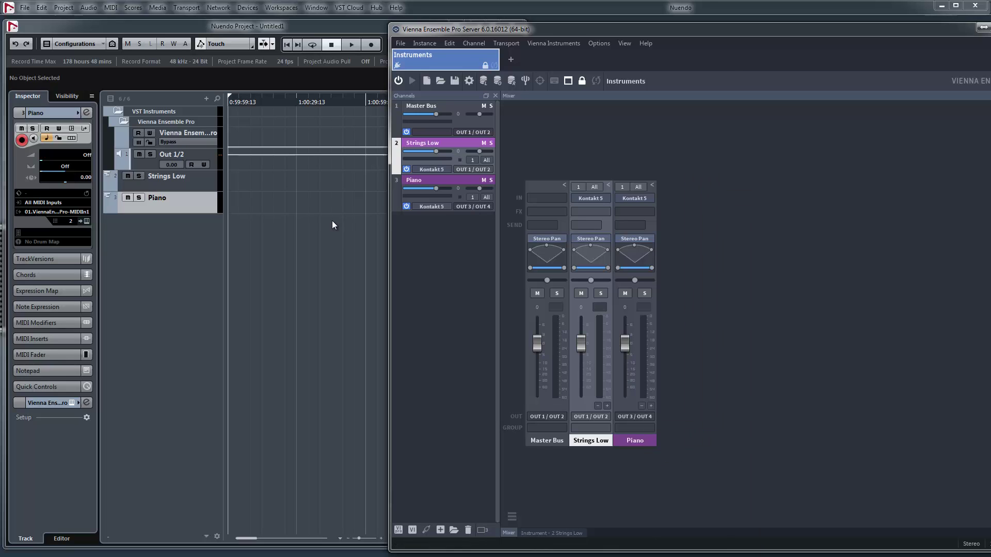
Select the Piano track and open the floating VST Instruments window.
left_click(188, 178)
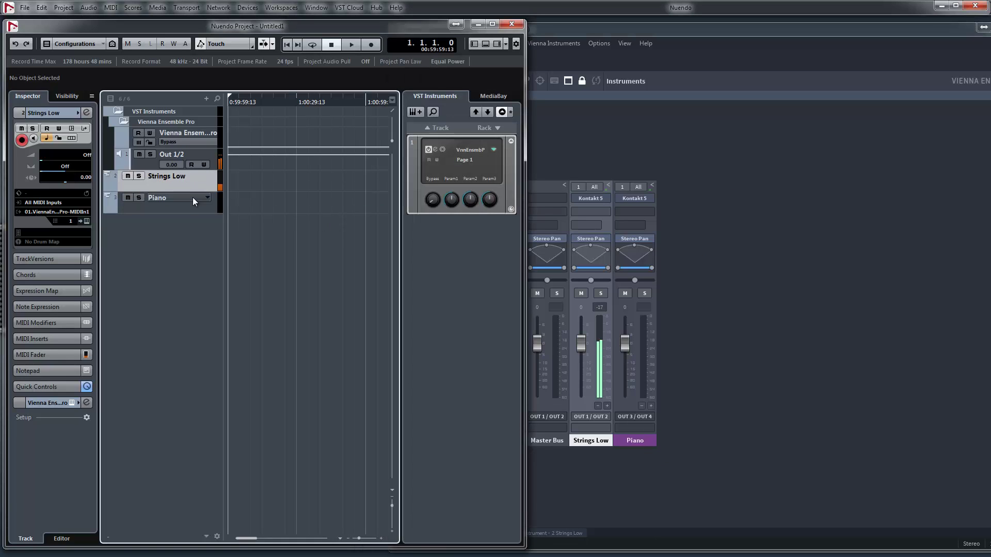
left_click(193, 197)
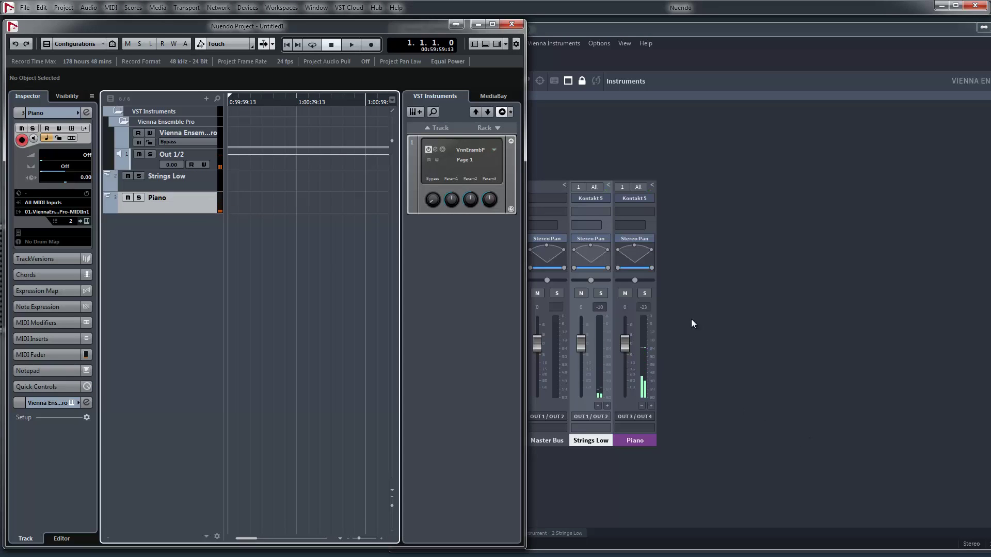
left_click(723, 381)
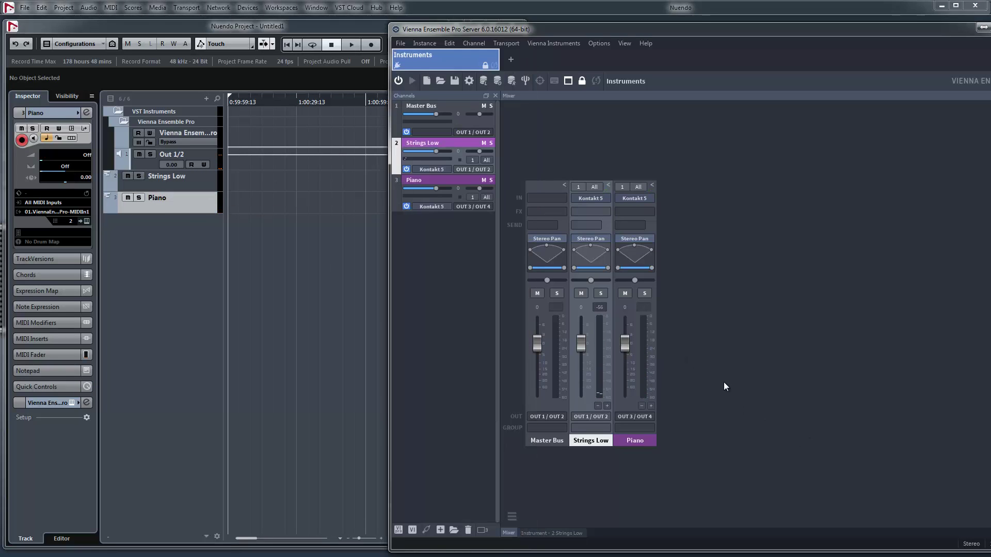
left_click(249, 337)
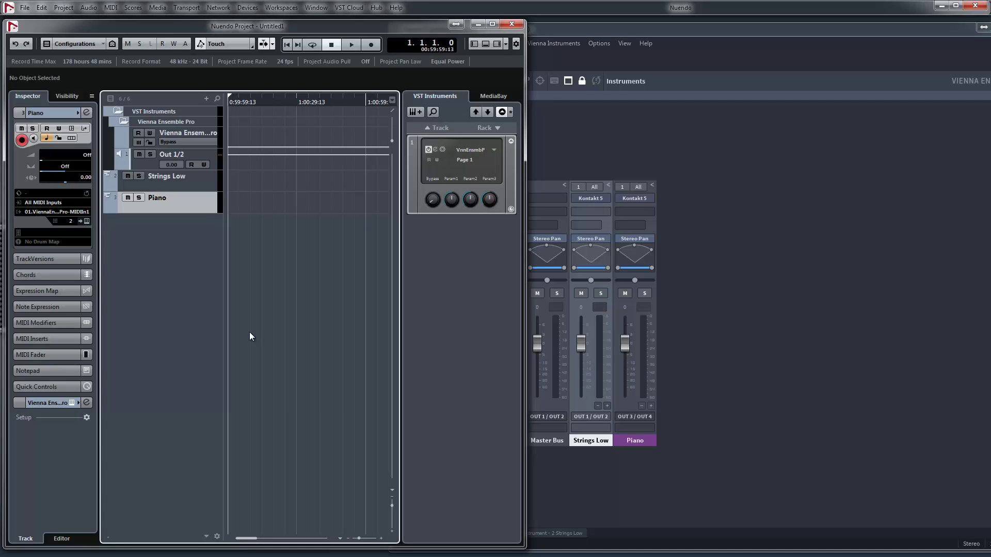
key("F11")
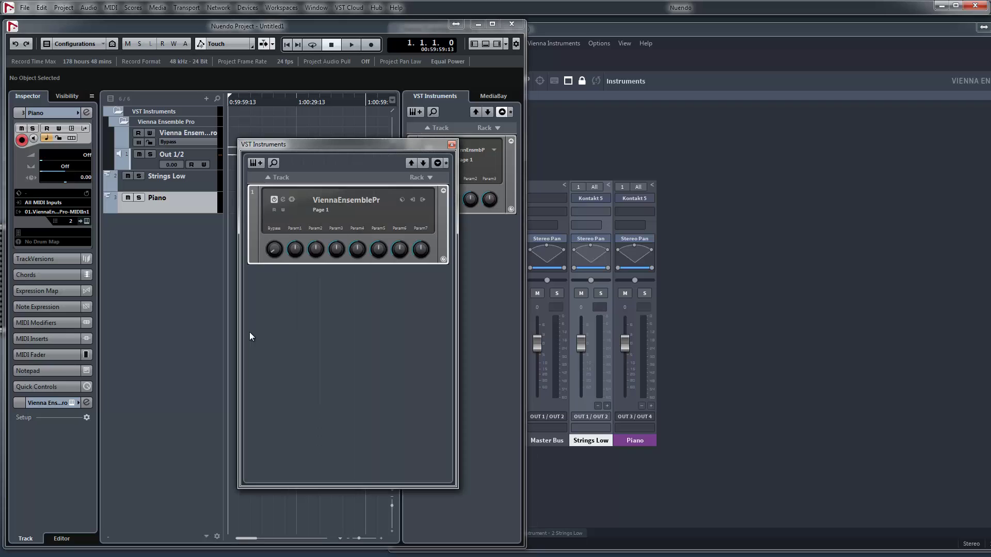
left_click_drag(407, 147, 412, 145)
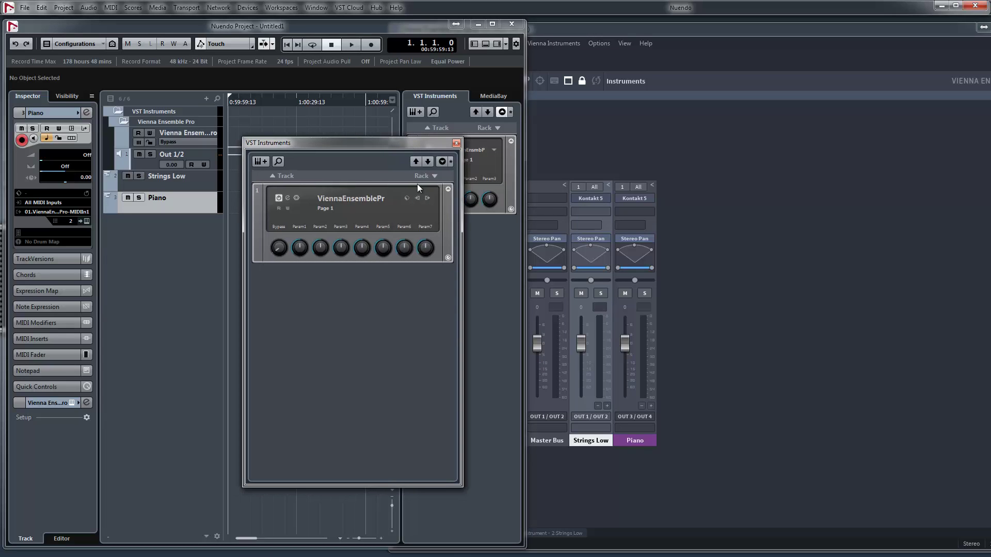
Show the VEP instrument's outputs list from the slot menu, then open the MixConsole.
left_click(425, 196)
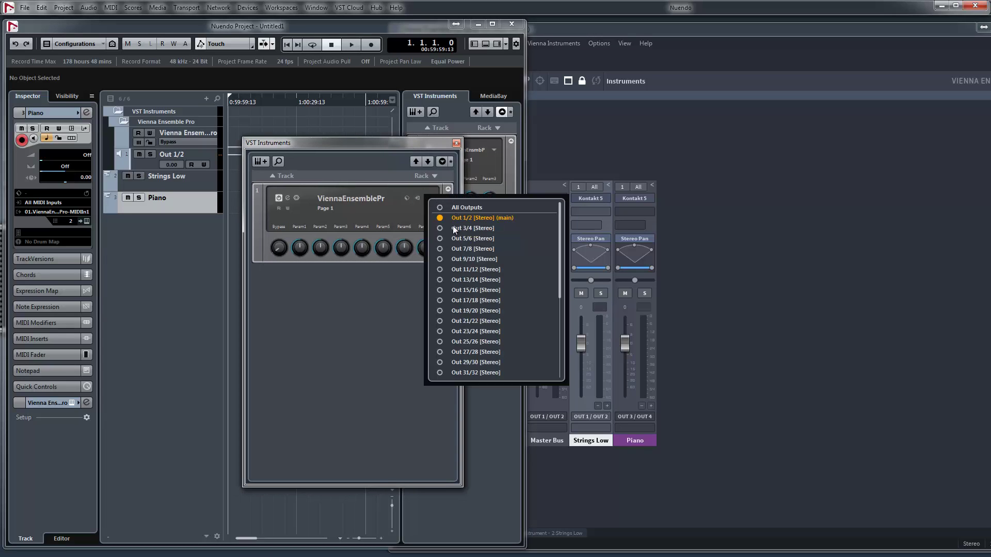
left_click(456, 143)
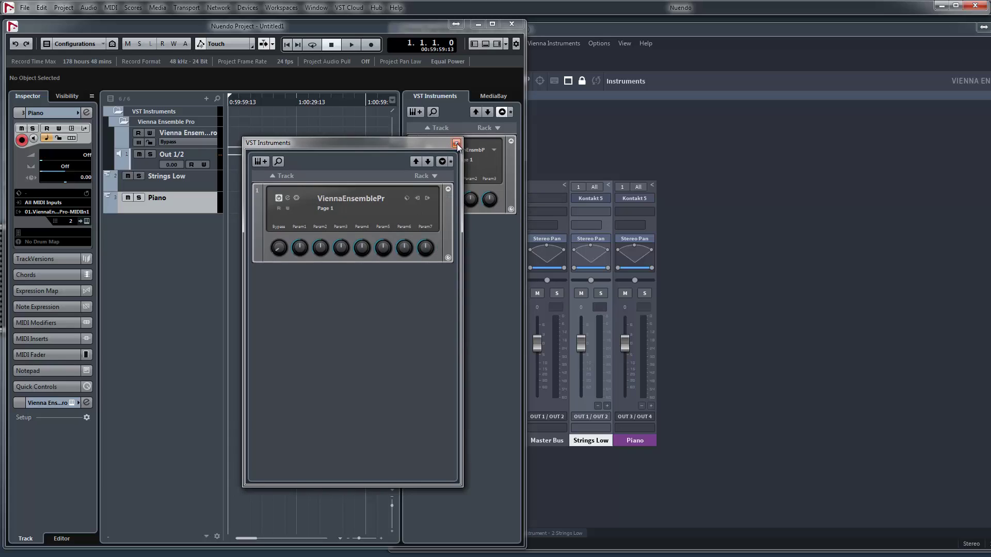
left_click(457, 143)
left_click(495, 150)
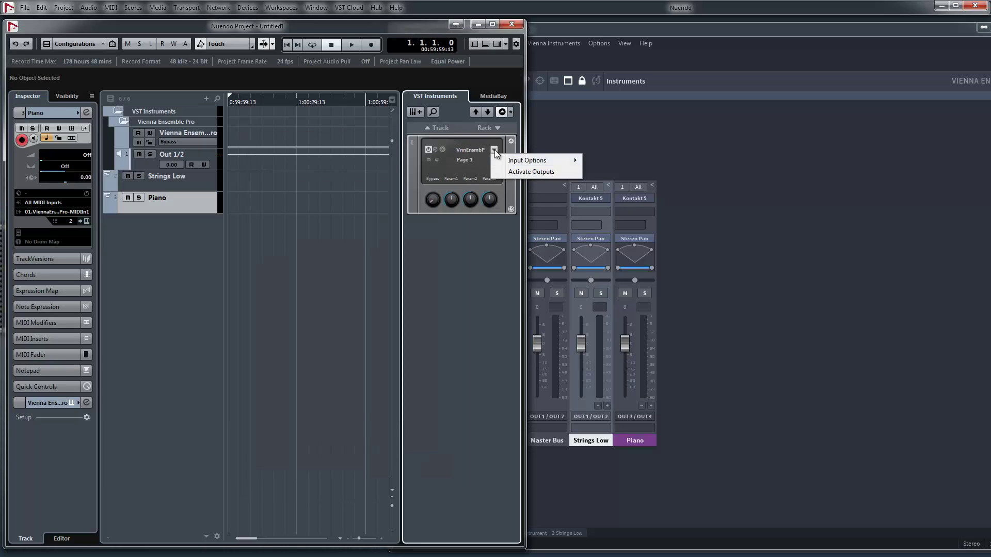
left_click(515, 174)
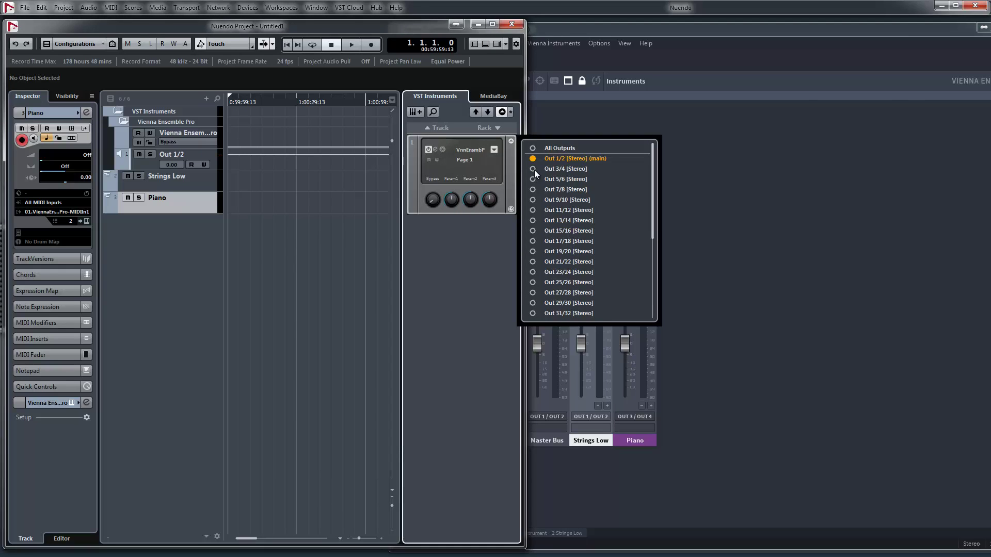
key("F3")
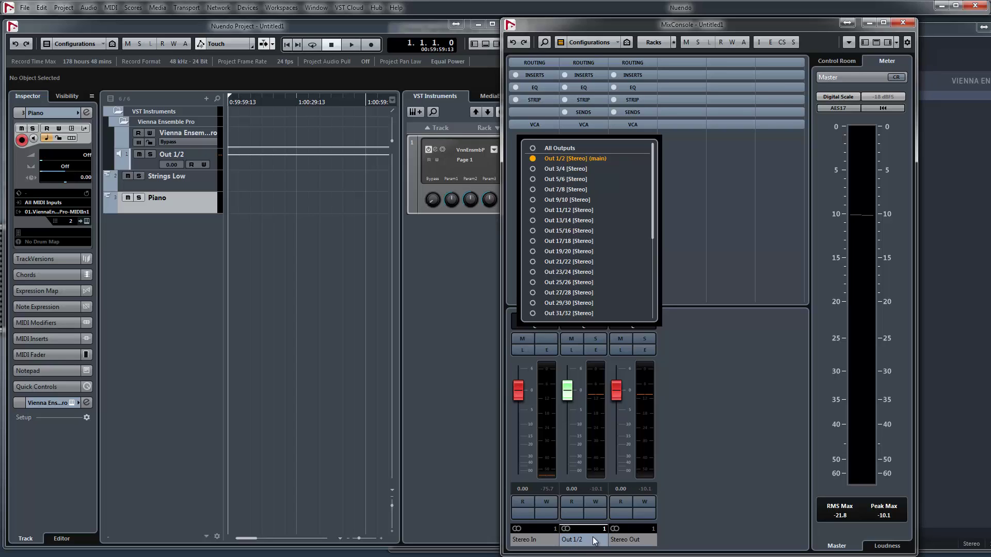
Activate the Out 3/4 output, then select the Strings Low and Piano tracks.
left_click(532, 169)
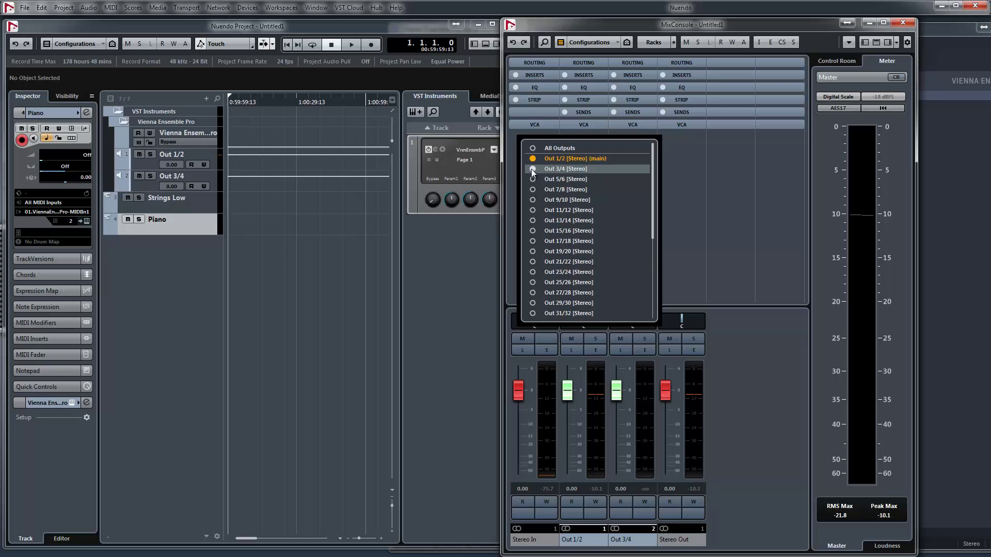
left_click(205, 203)
left_click(202, 204)
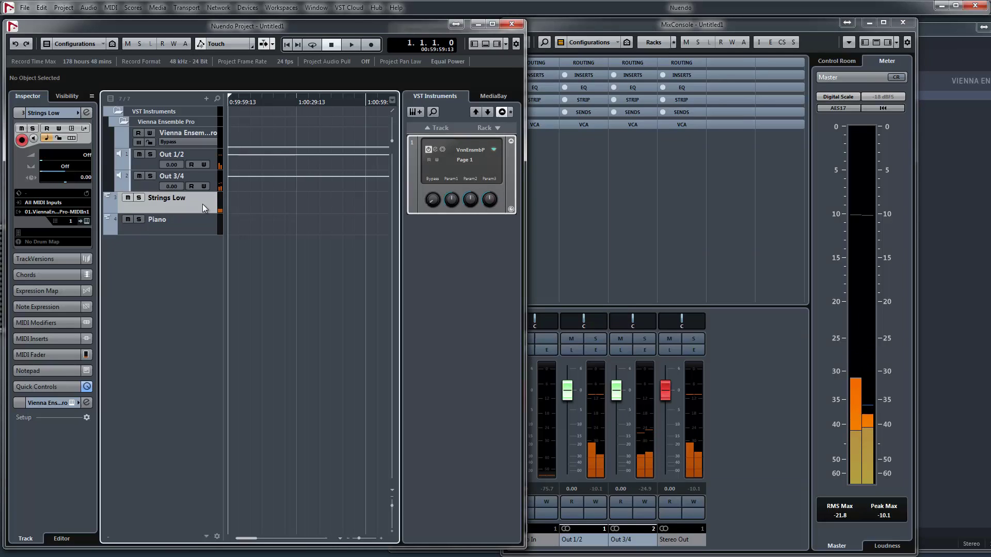
left_click(200, 223)
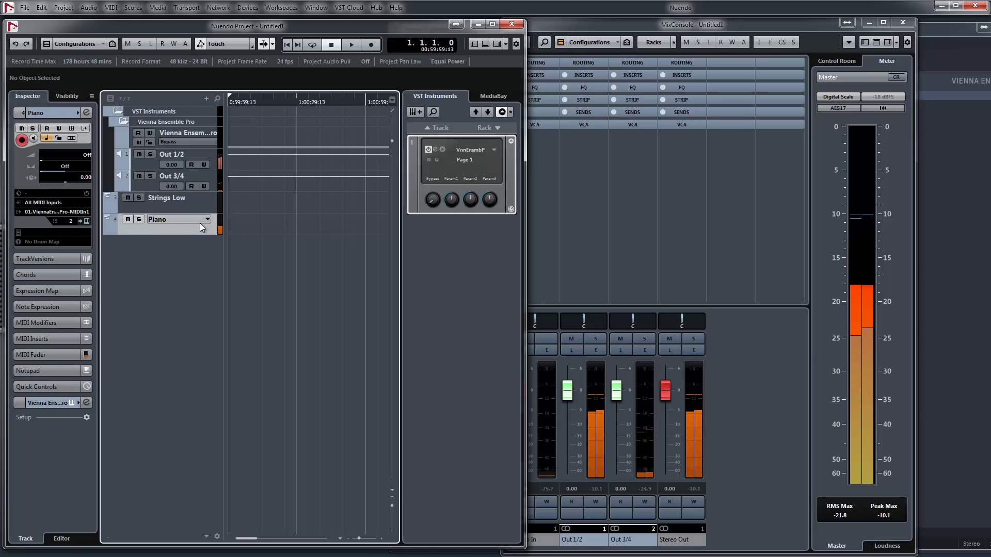
Insert REVelation on Out 3/4 with the Large Hall Bright preset and 44 % mix.
left_click(640, 75)
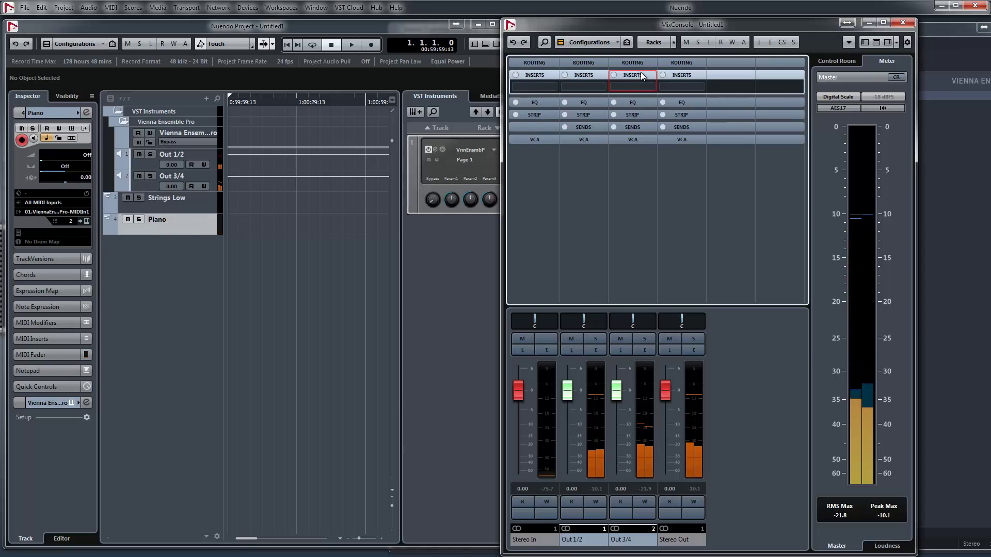
left_click(650, 86)
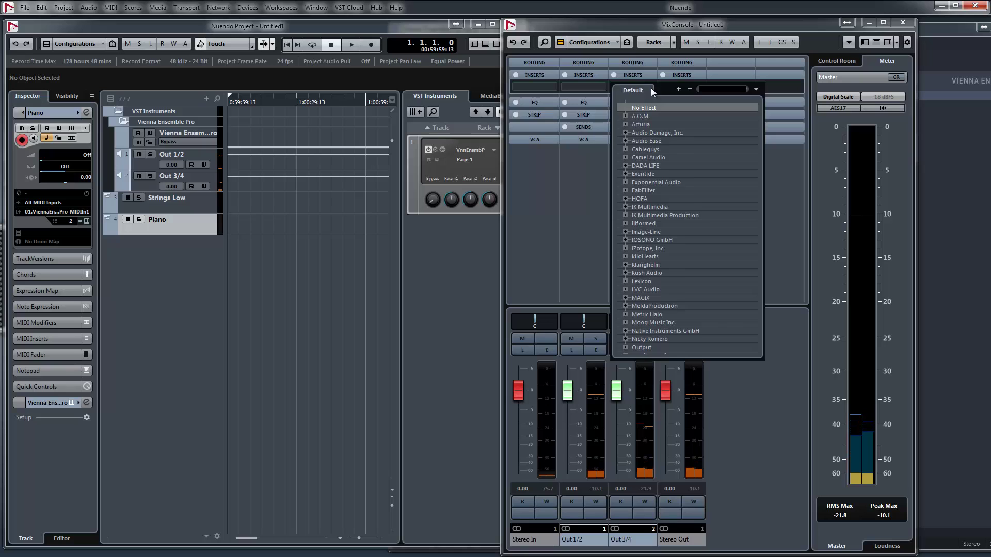
type("revelat")
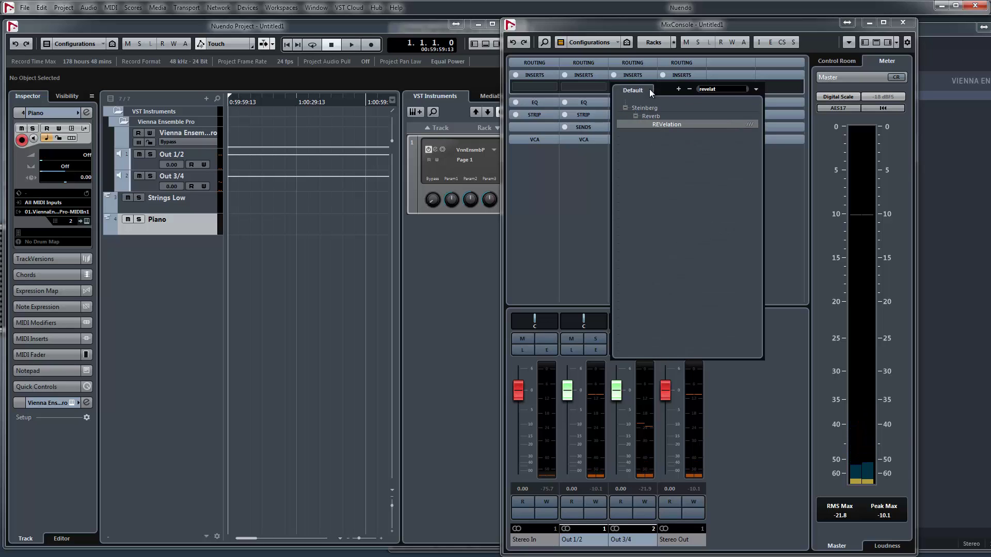
left_click(665, 125)
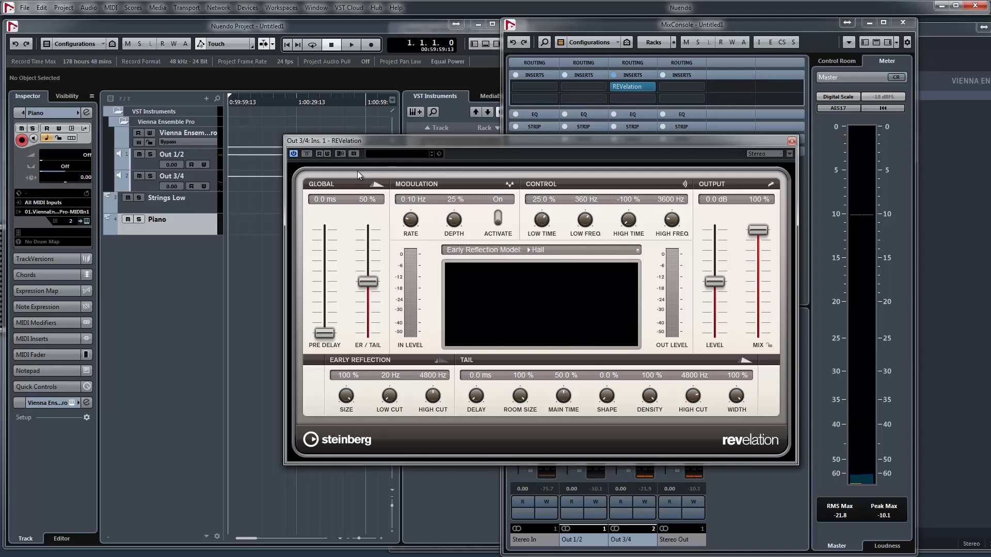
left_click(388, 153)
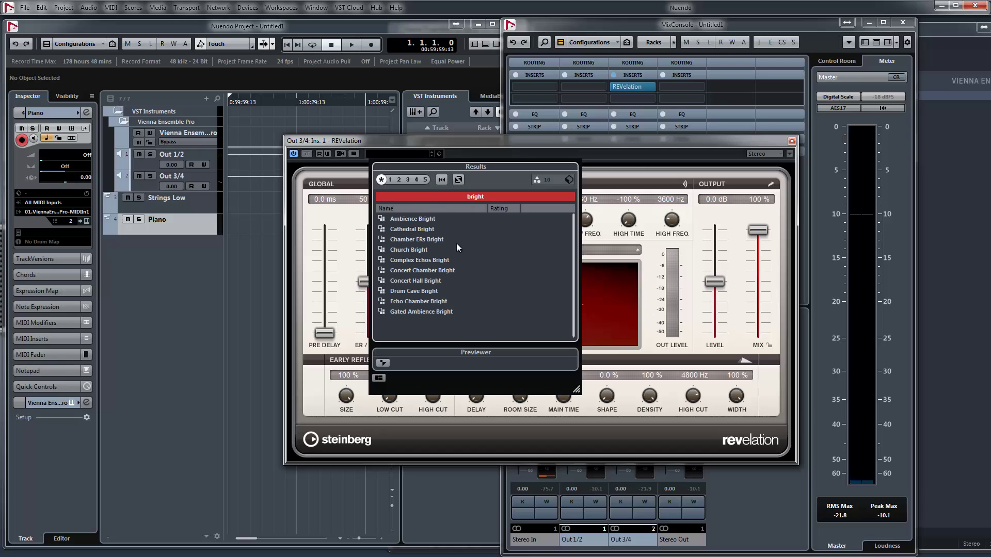
scroll(457, 253, "down", 2)
left_click(456, 281)
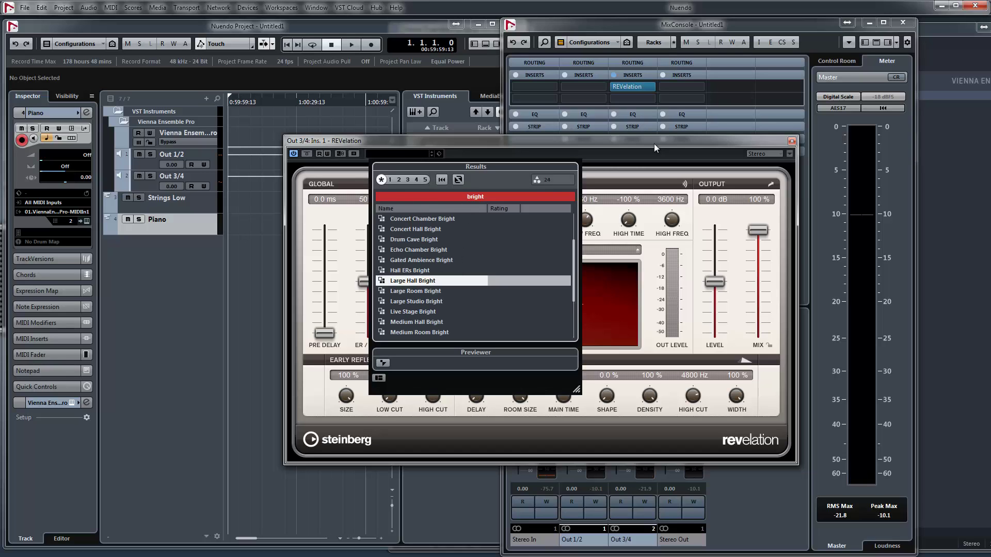
left_click(664, 153)
left_click_drag(757, 231, 759, 279)
Close the reverb editor, select the Piano track and bring the VEP server forward.
left_click(167, 203)
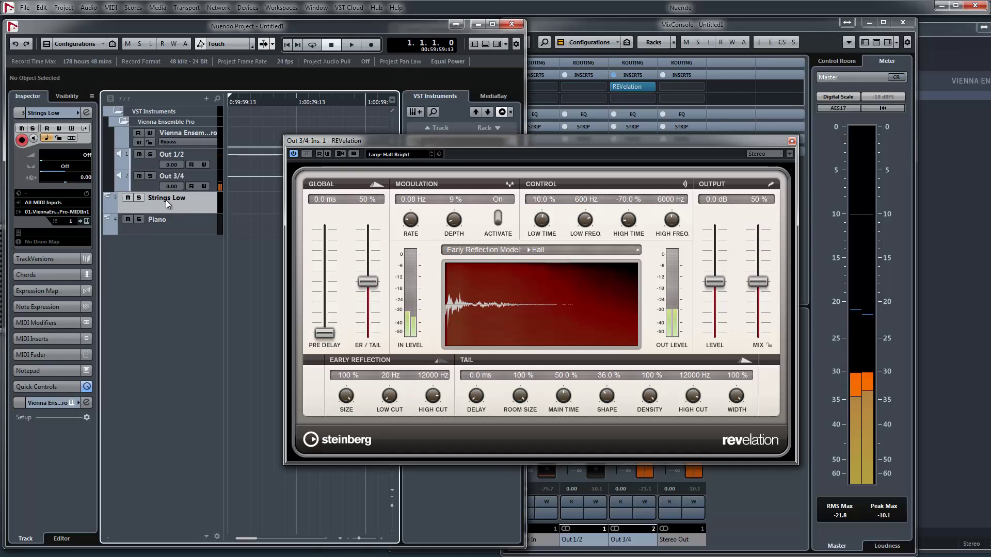
left_click(792, 142)
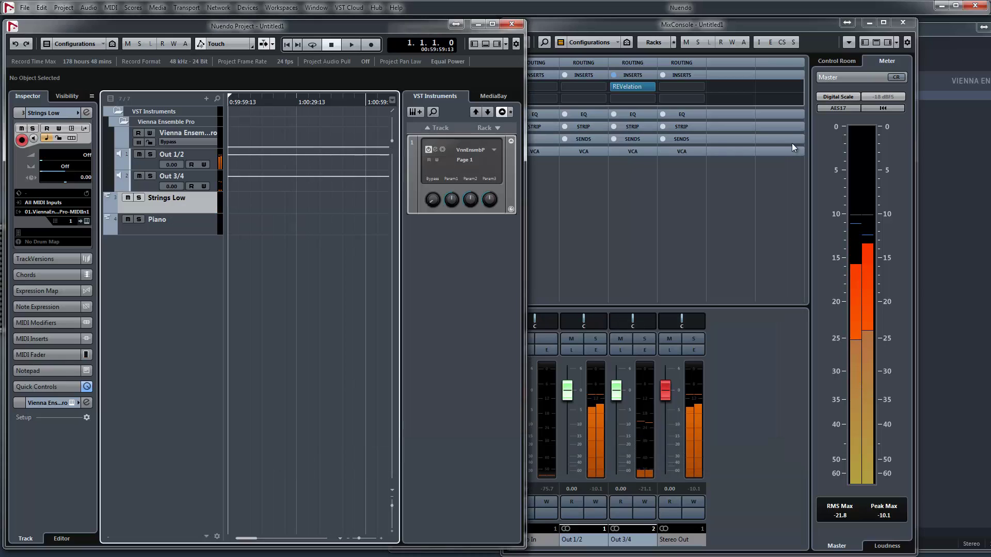
left_click(190, 229)
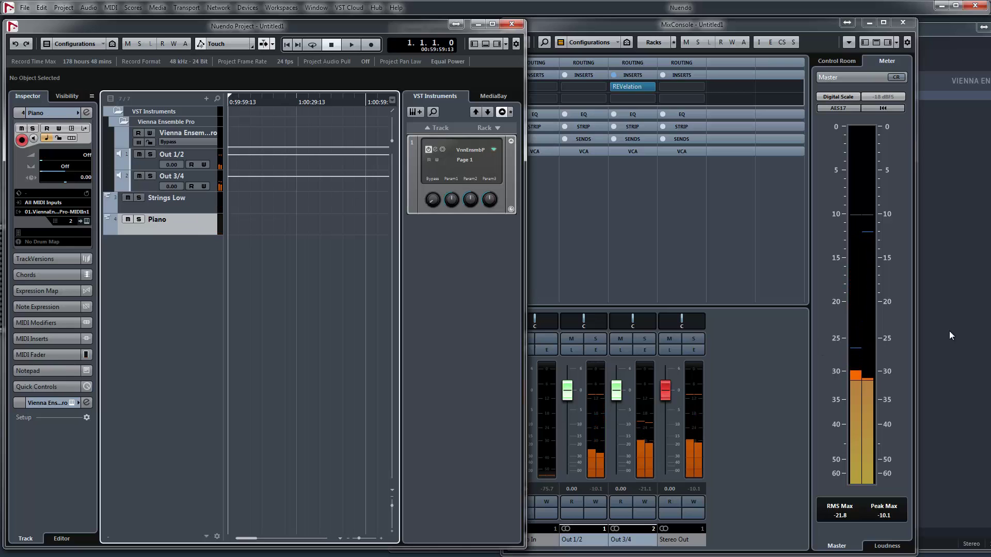
left_click(974, 321)
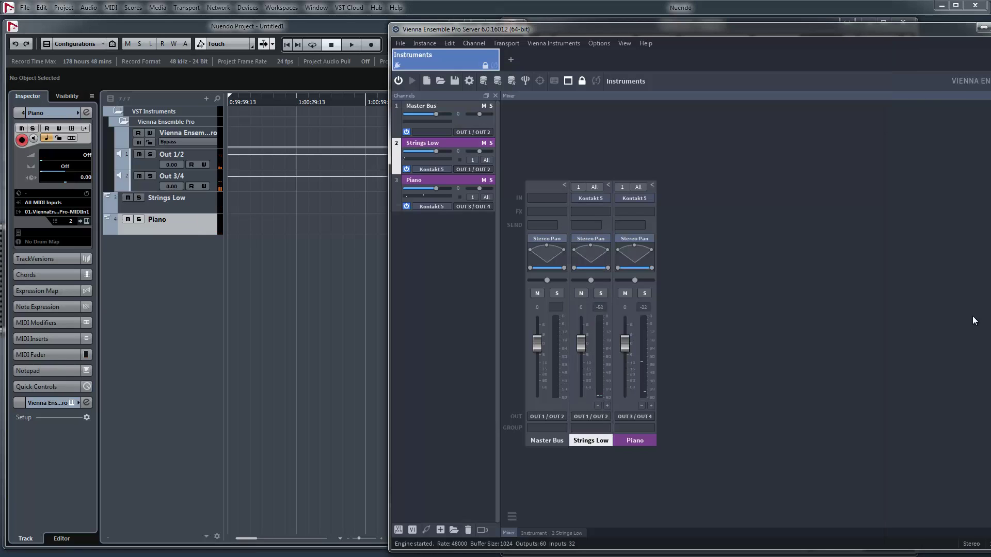
Load Cinematic Strings' Full Ensemble Stac.nki into the Piano channel's Kontakt.
left_click(630, 441)
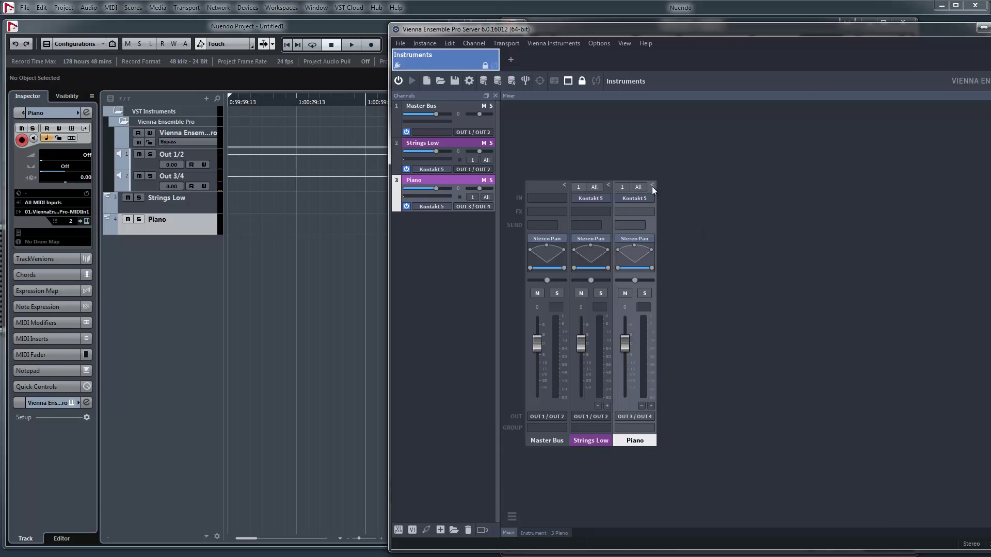
left_click(633, 199)
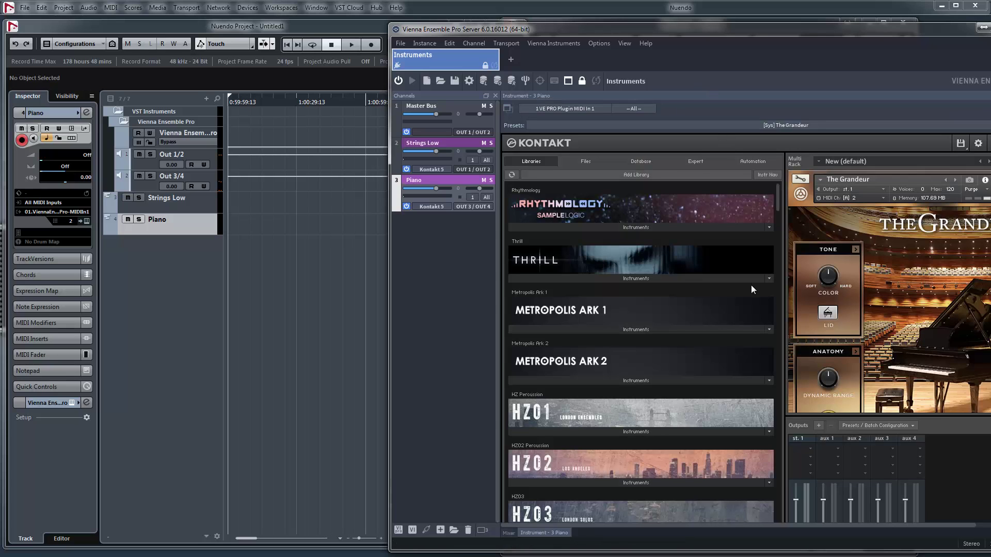
scroll(763, 345, "down", 20)
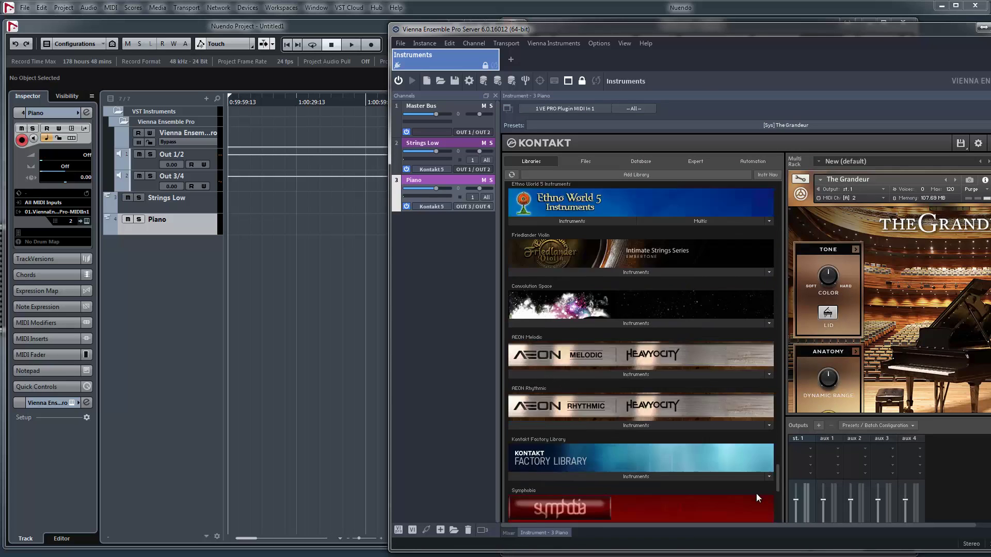
scroll(760, 440, "down", 3)
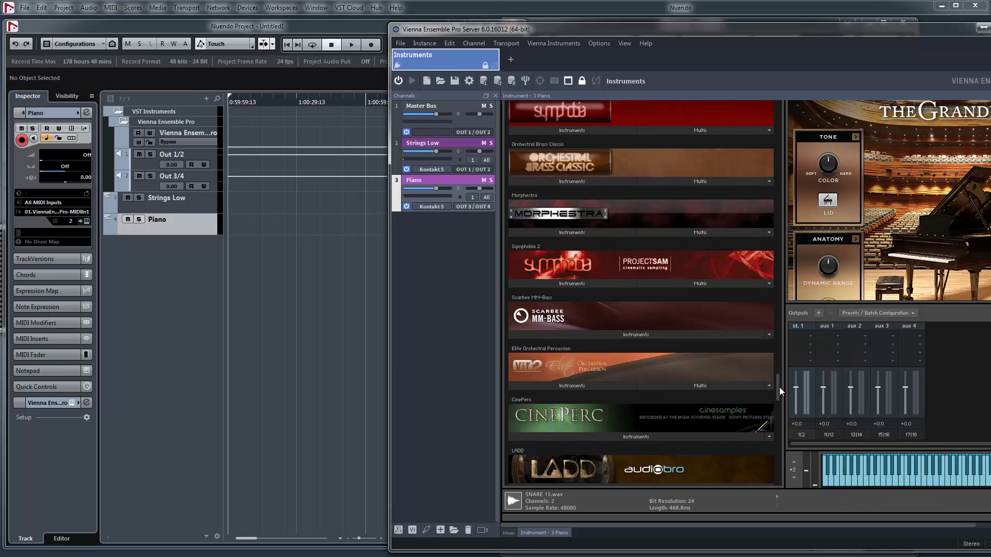
left_click_drag(780, 387, 768, 476)
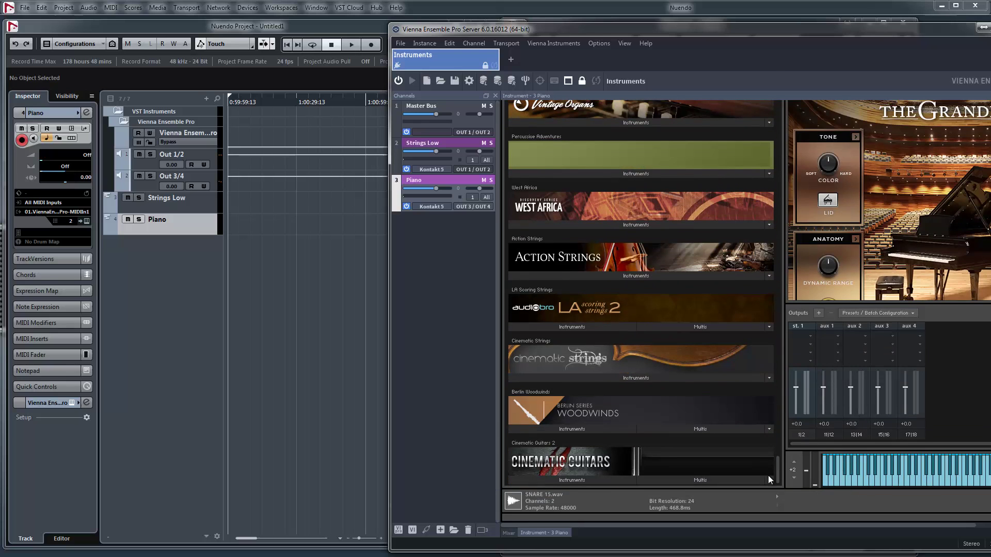
left_click(634, 379)
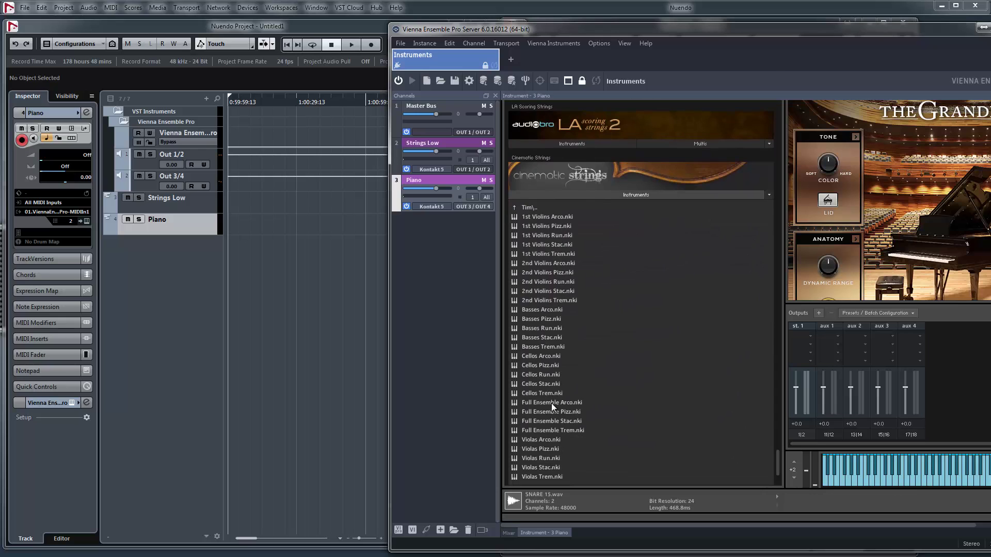
double_click(548, 422)
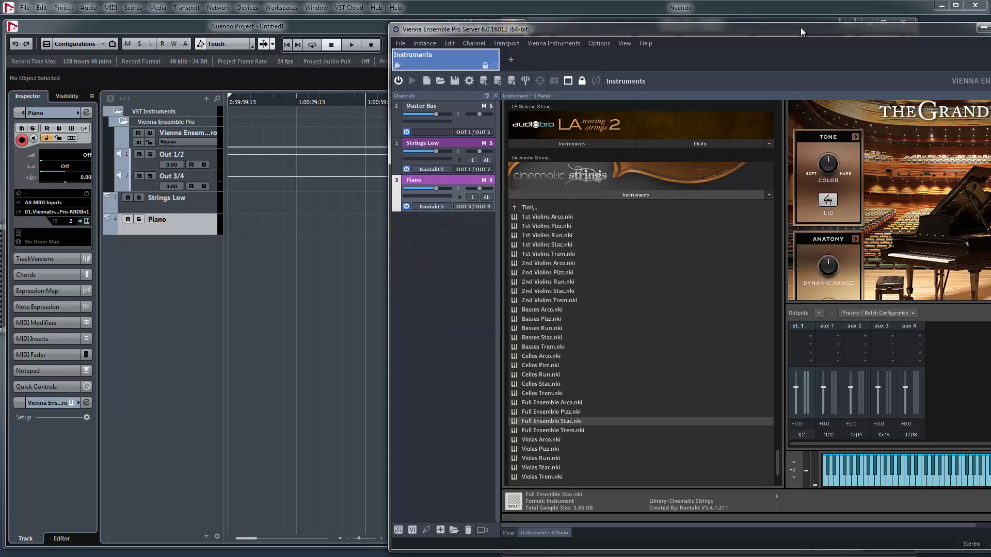
Widen the server window and set Full Ensemble Stac to MIDI channel A 3.
left_click_drag(800, 29, 624, 29)
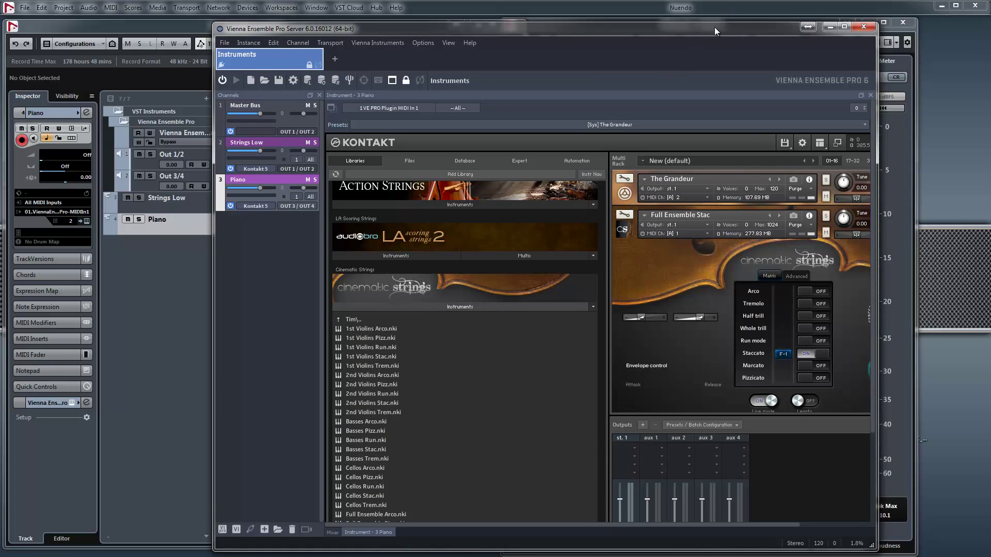
left_click_drag(715, 27, 672, 27)
left_click_drag(836, 201, 940, 201)
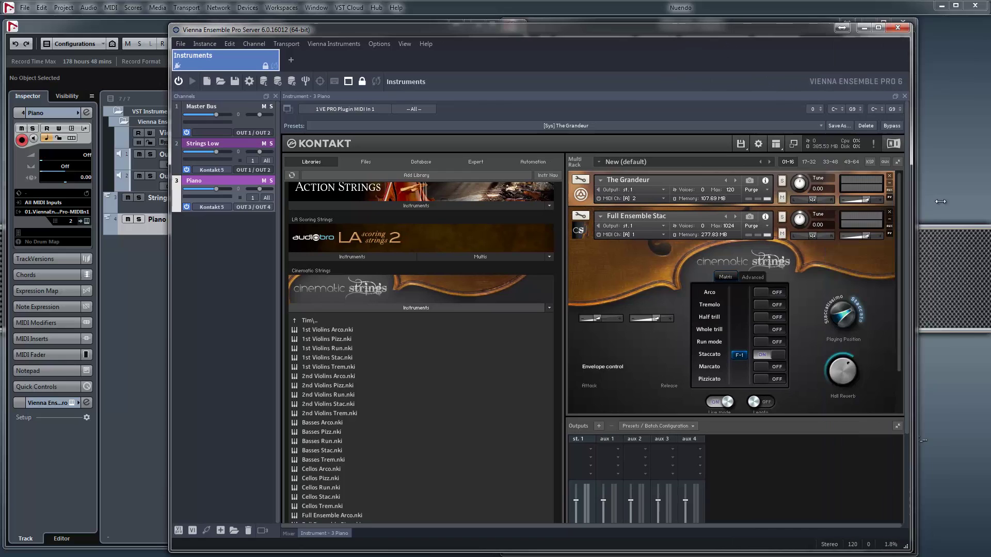
left_click(665, 235)
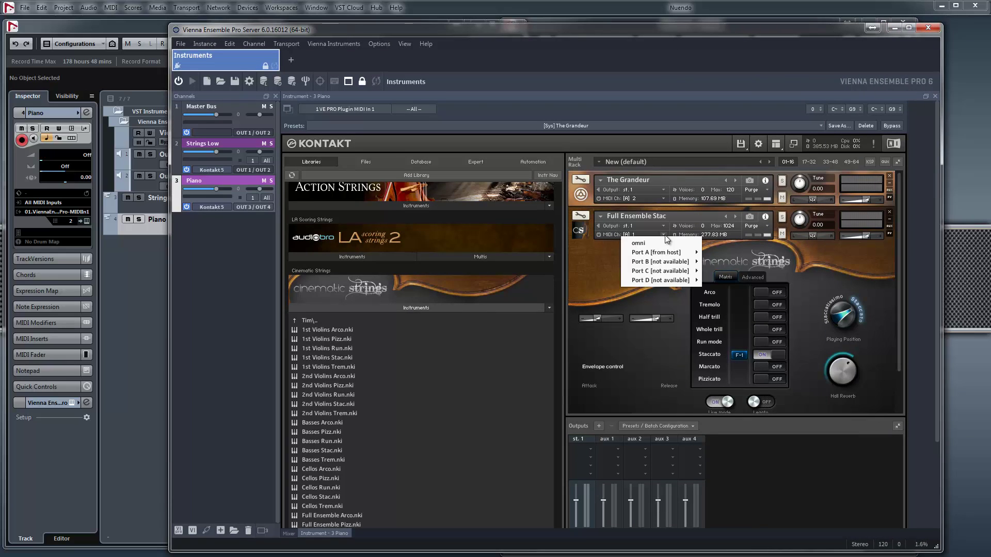
mouse_move(668, 253)
left_click(717, 270)
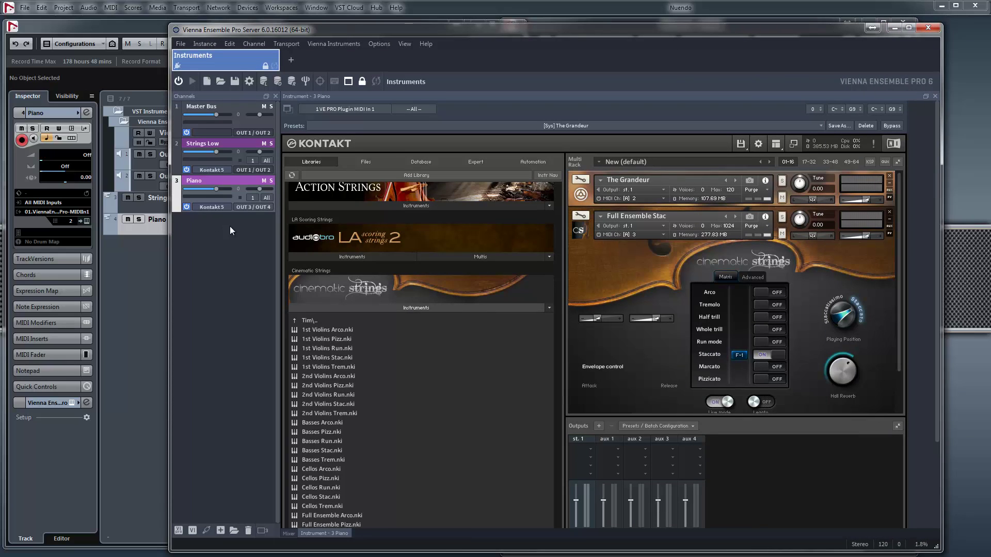
left_click_drag(290, 29, 343, 27)
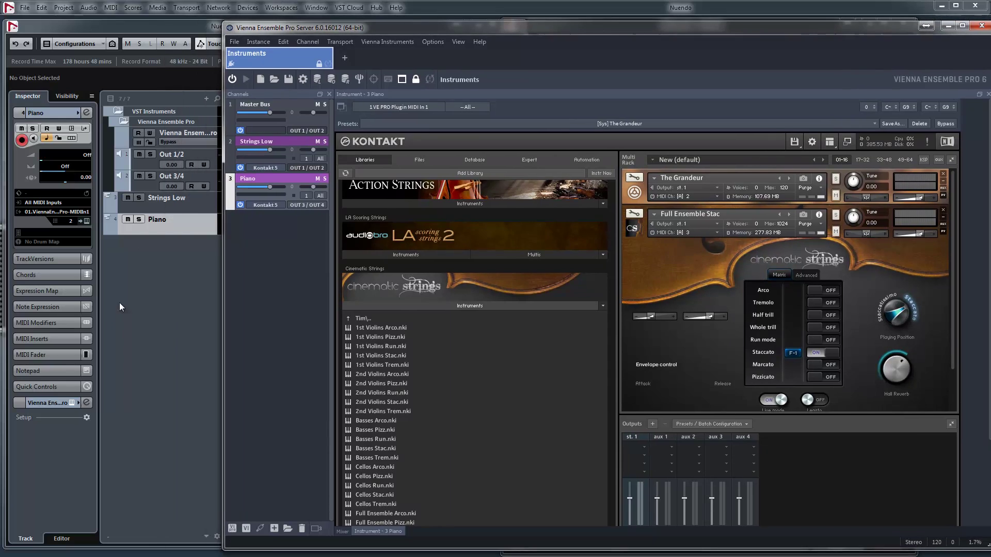
Add one new MIDI track to the Nuendo project.
left_click(120, 303)
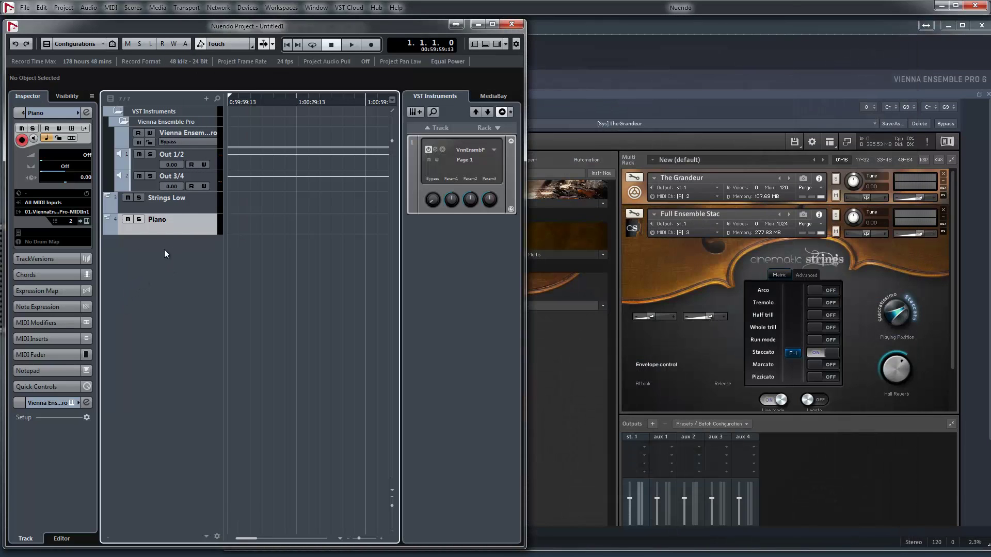
right_click(151, 254)
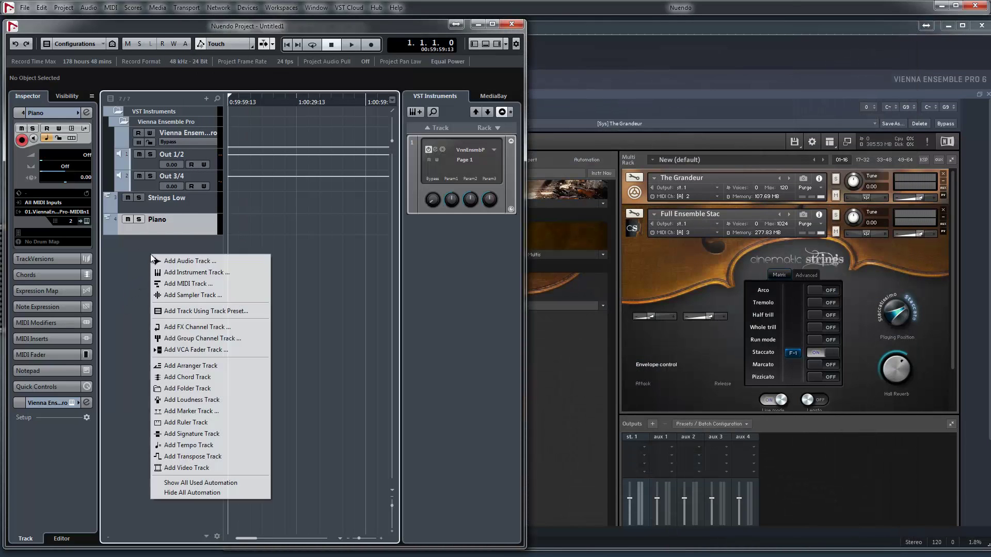
left_click(185, 283)
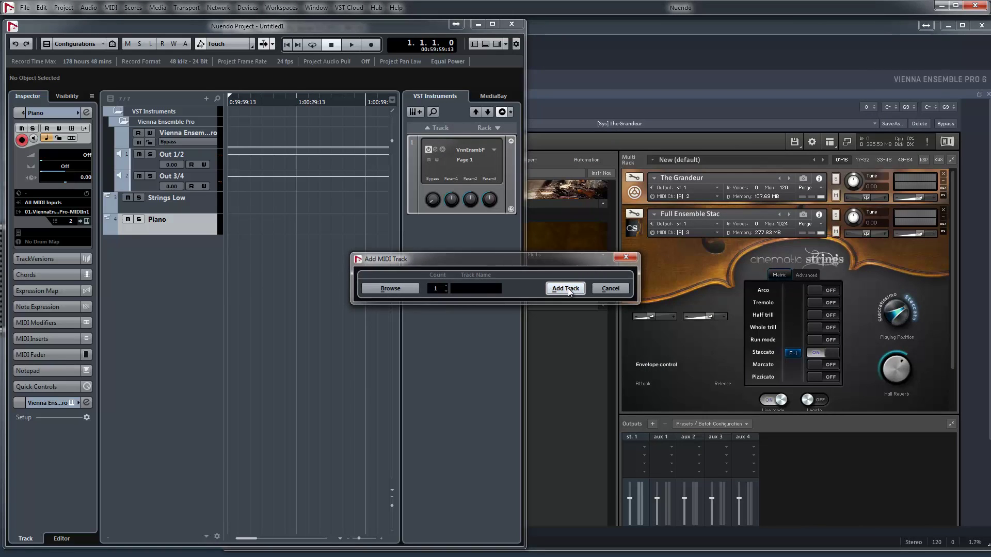
left_click(565, 289)
Name the new track 'Strings Stacc', open the MixConsole, and return to the VEP server.
double_click(171, 242)
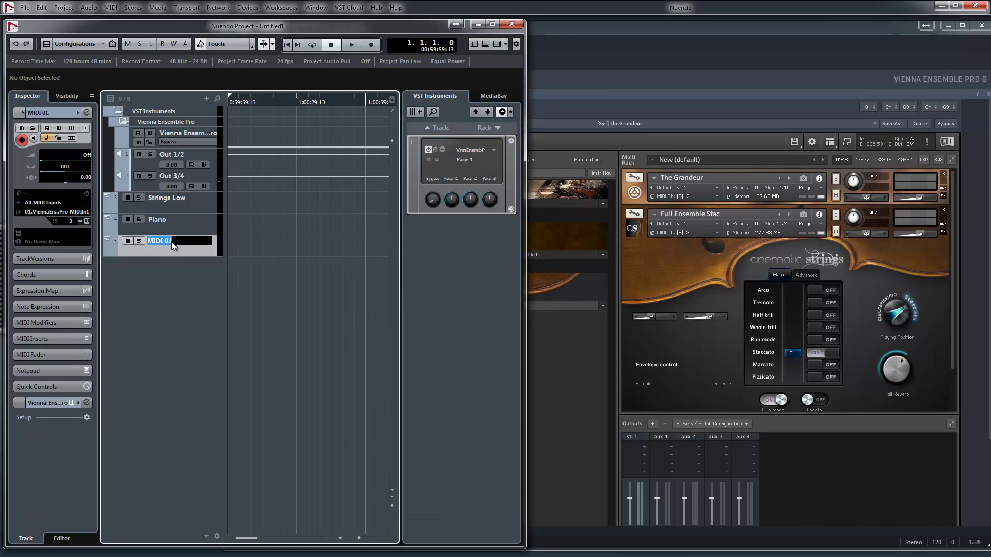
type("Strings Stacc")
key("Return")
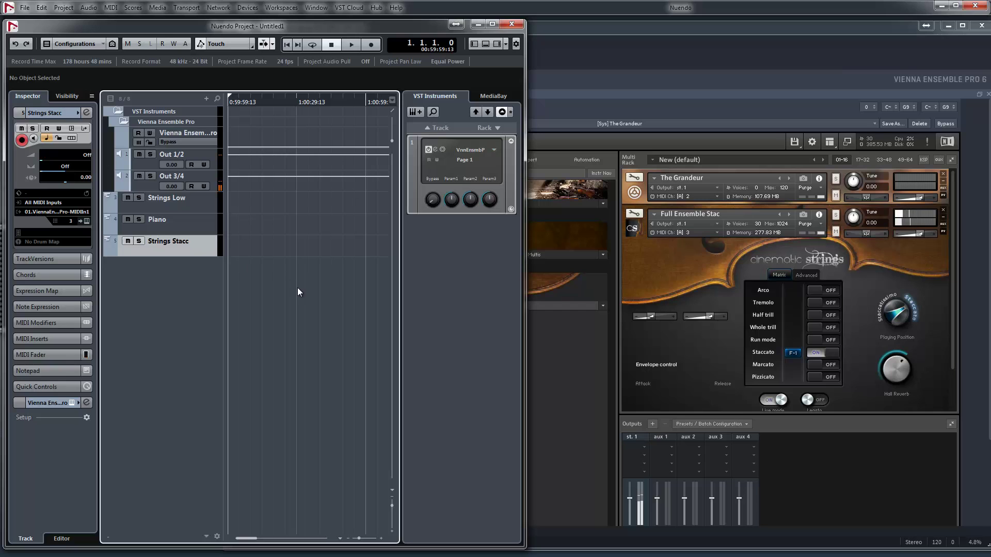
key("F3")
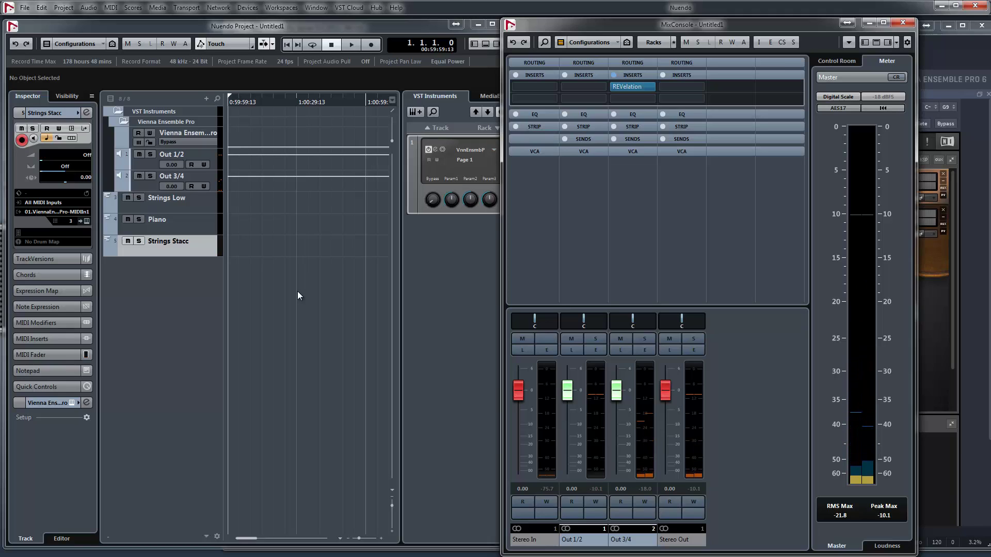
left_click(965, 273)
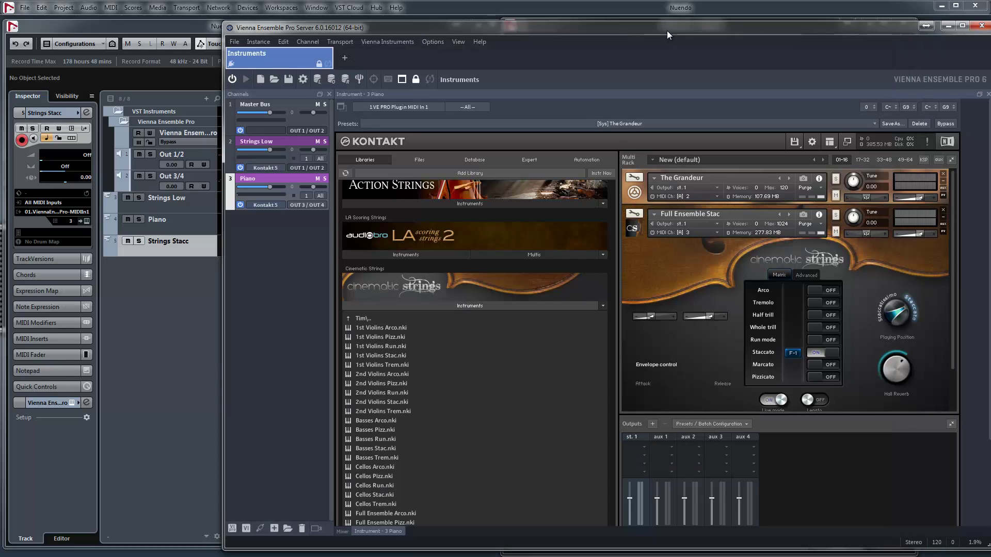
Create the Piano 2 aux channel from the Piano strip and output it to OUT 1 / OUT 2.
left_click_drag(667, 30, 660, 24)
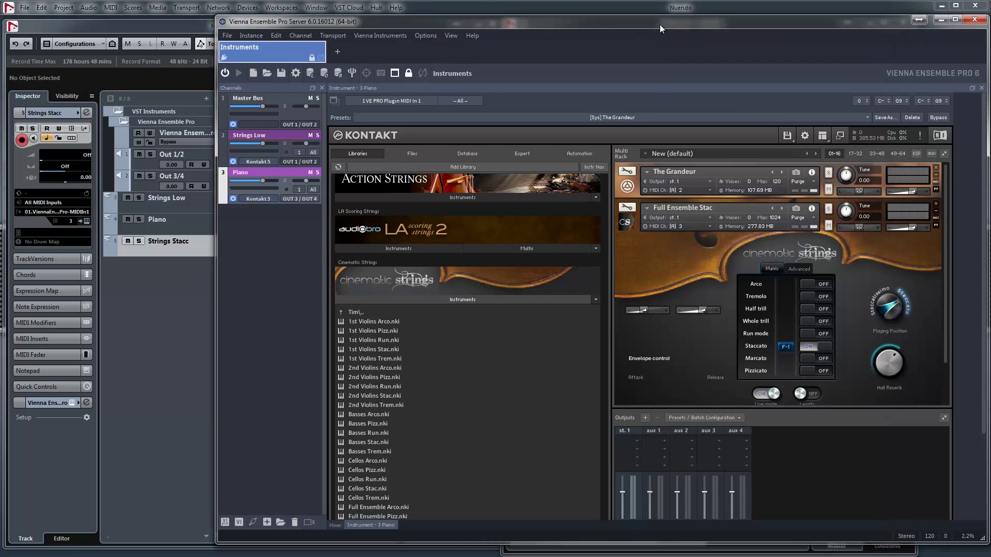
left_click(334, 526)
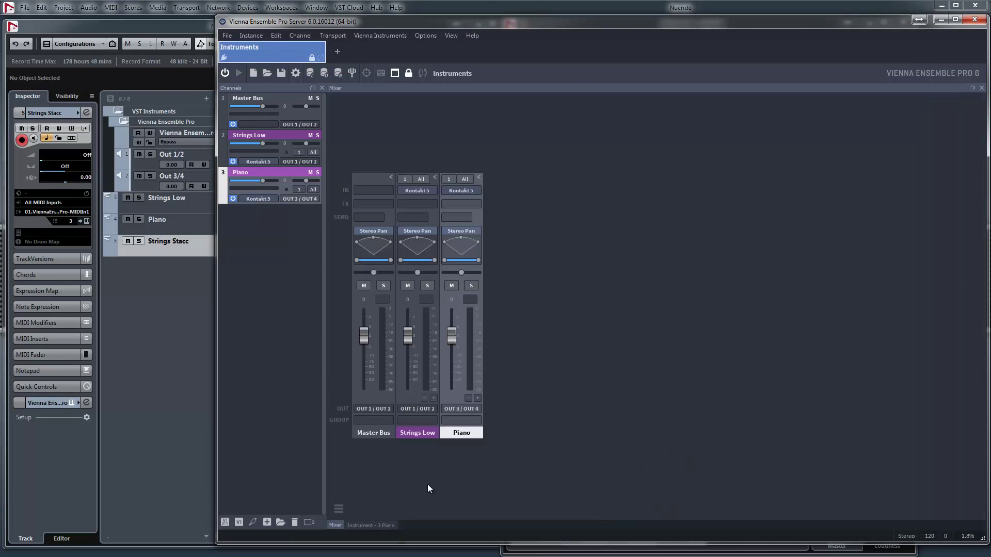
left_click(477, 398)
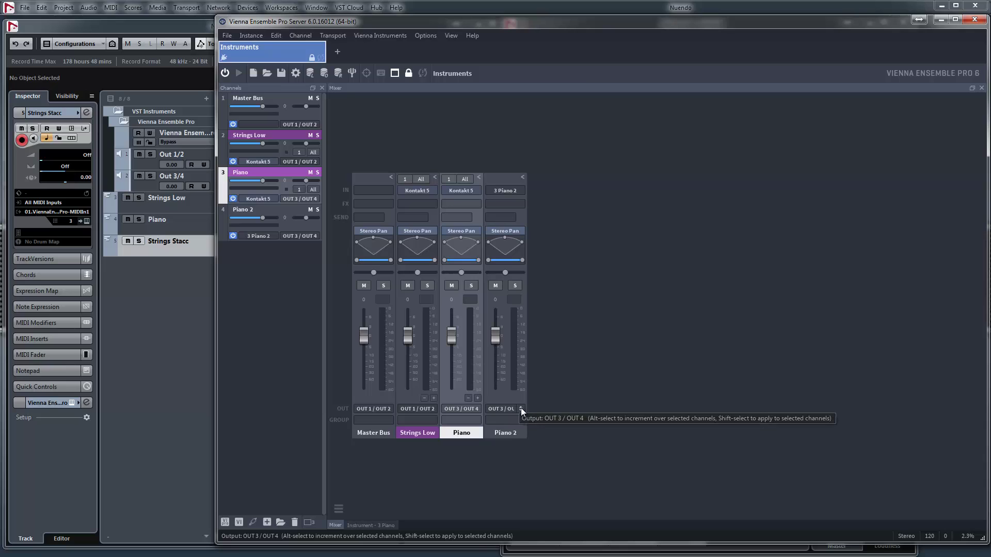
left_click(522, 410)
mouse_move(547, 445)
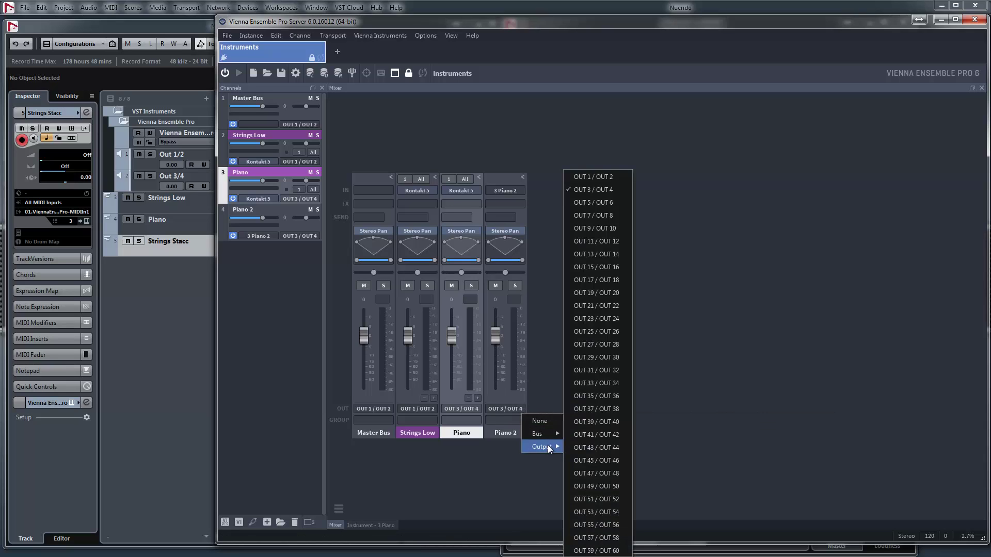
left_click(594, 175)
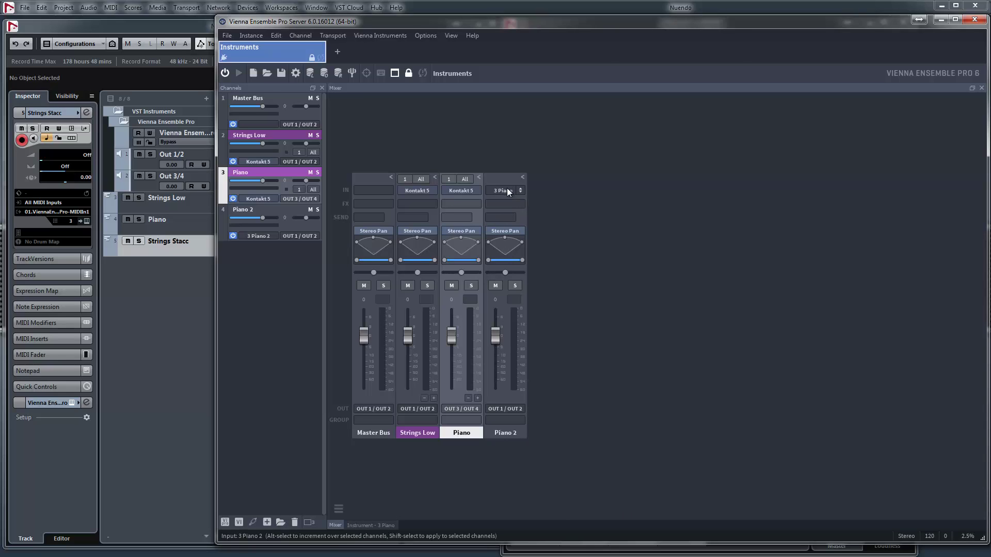
Give Full Ensemble Stac a separate master output channel in the Piano Kontakt.
left_click(465, 190)
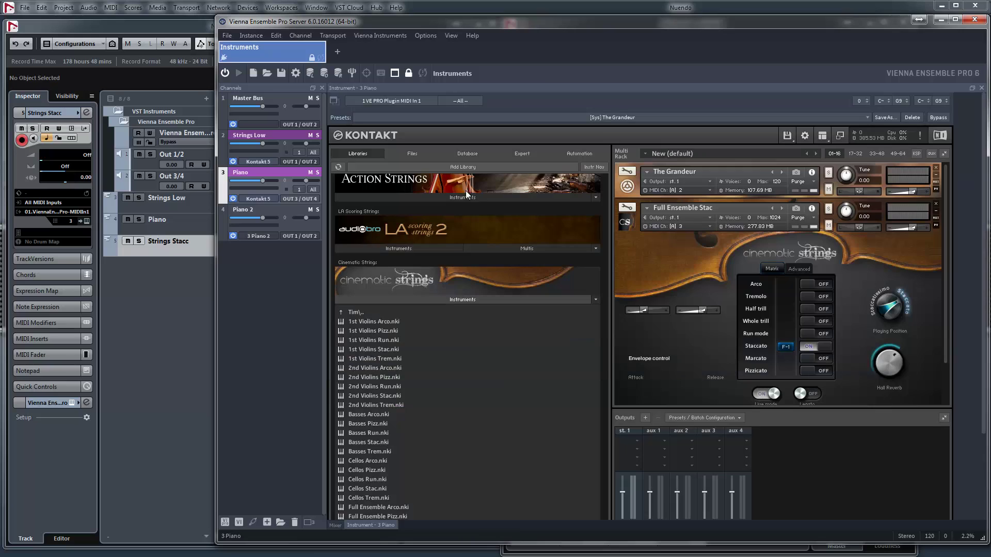
scroll(857, 473, "down", 2)
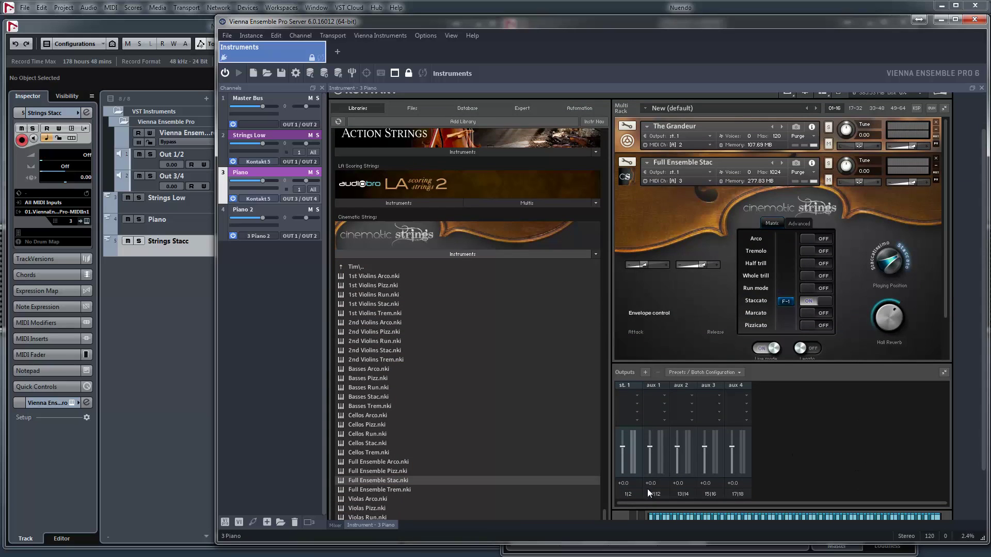
left_click(710, 174)
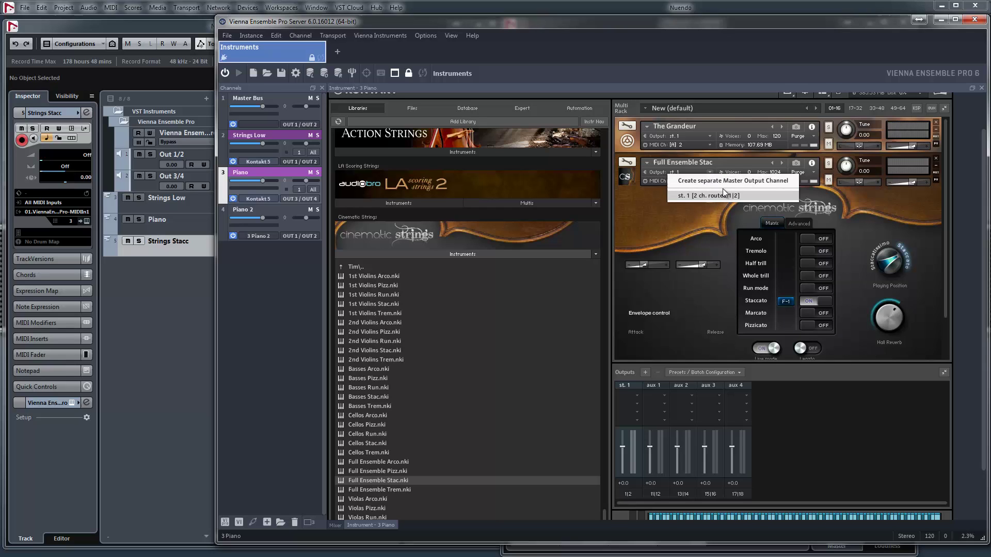
left_click(757, 181)
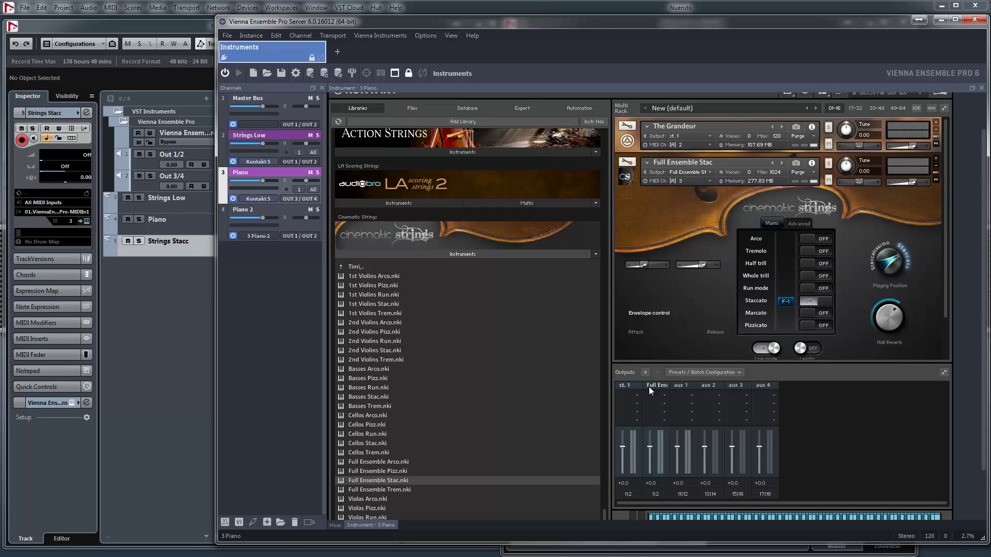
Map the new output channel to Kt. aux 1 [1] and [2], confirm, and dismiss the Kontakt notice.
left_click(652, 495)
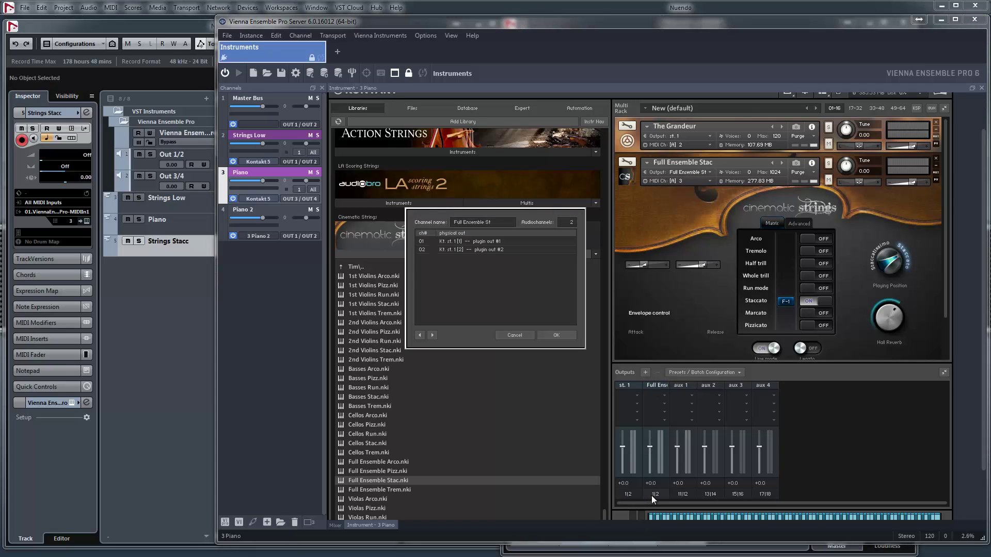
left_click(486, 241)
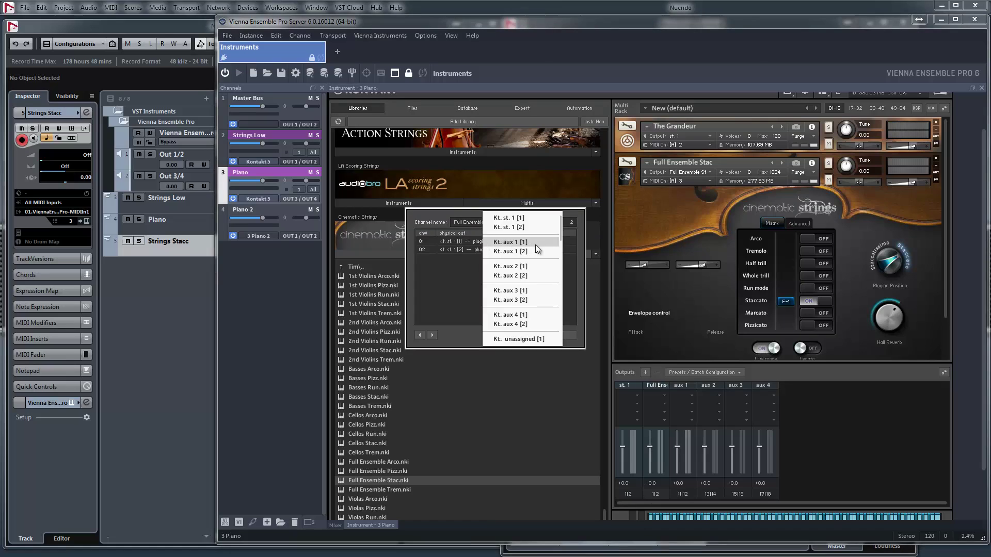
left_click(535, 244)
left_click(499, 253)
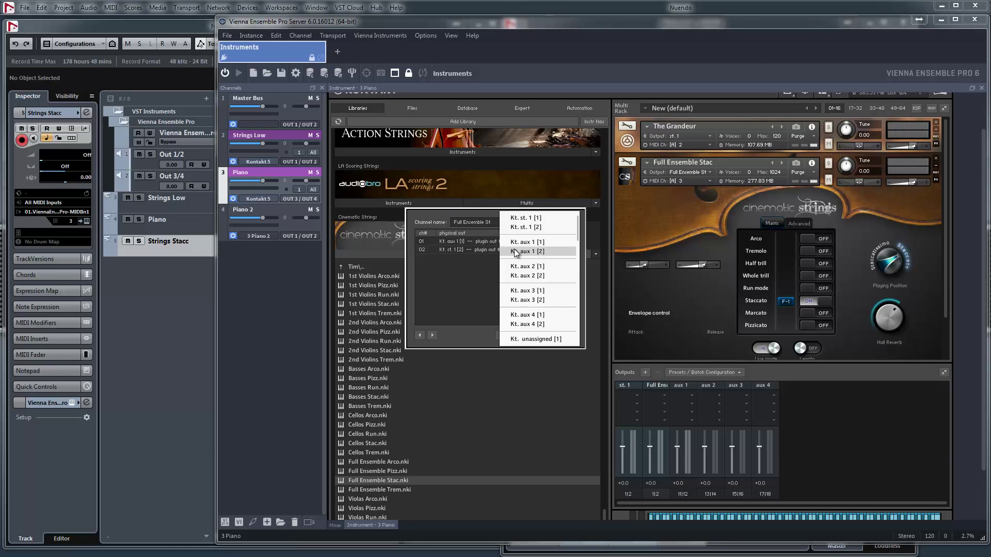
left_click(514, 251)
left_click(556, 334)
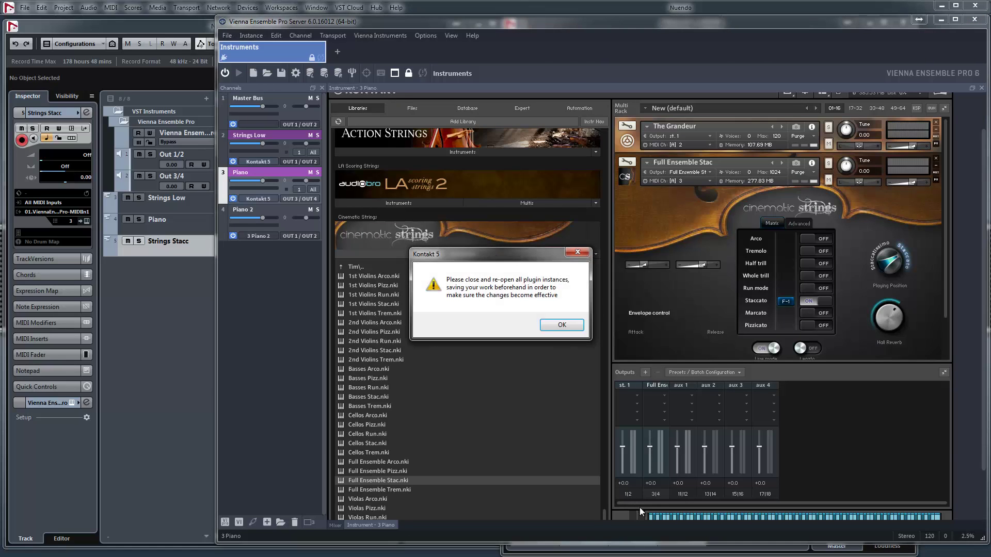
left_click(561, 326)
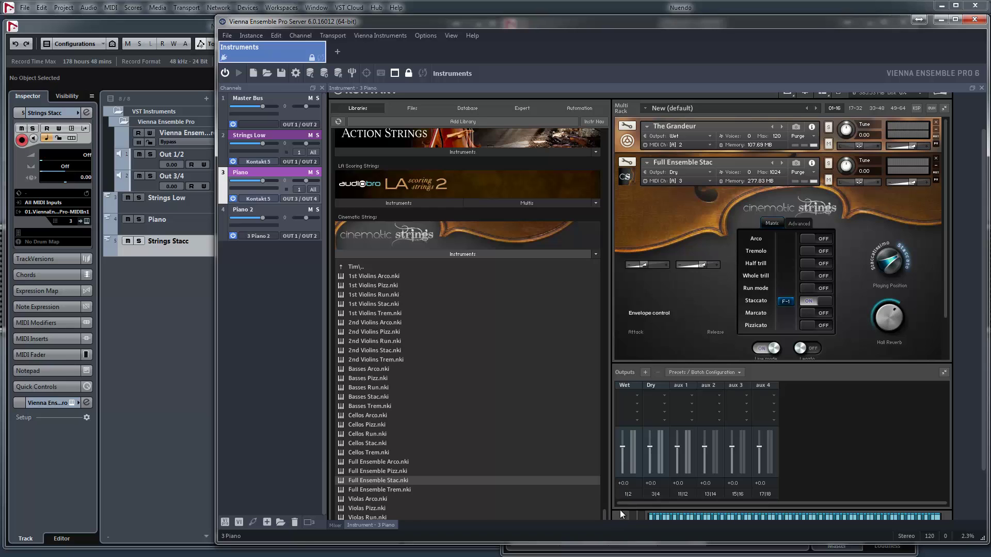
Switch VEP to its mixer view, close Nuendo's MixConsole and move the VEP window right.
left_click(335, 526)
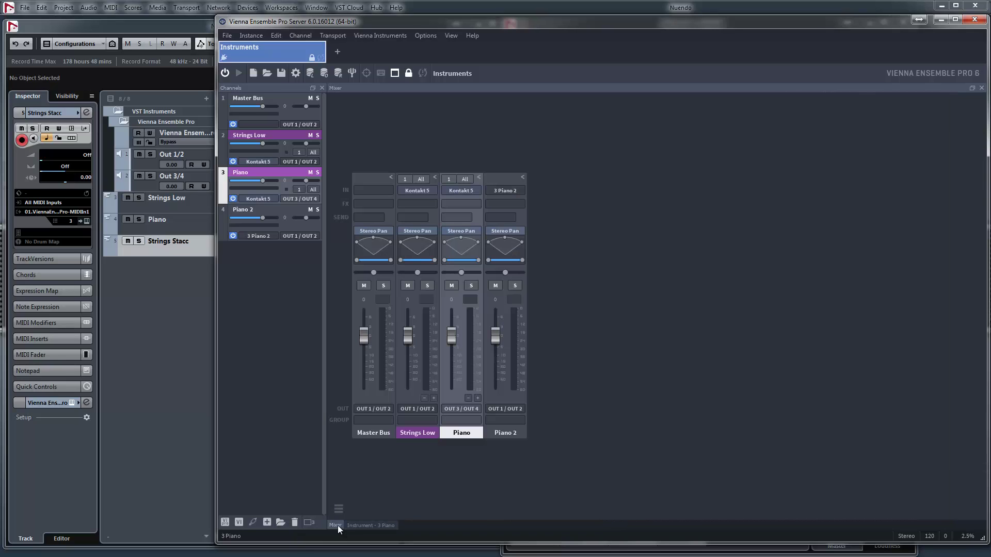
left_click(205, 227)
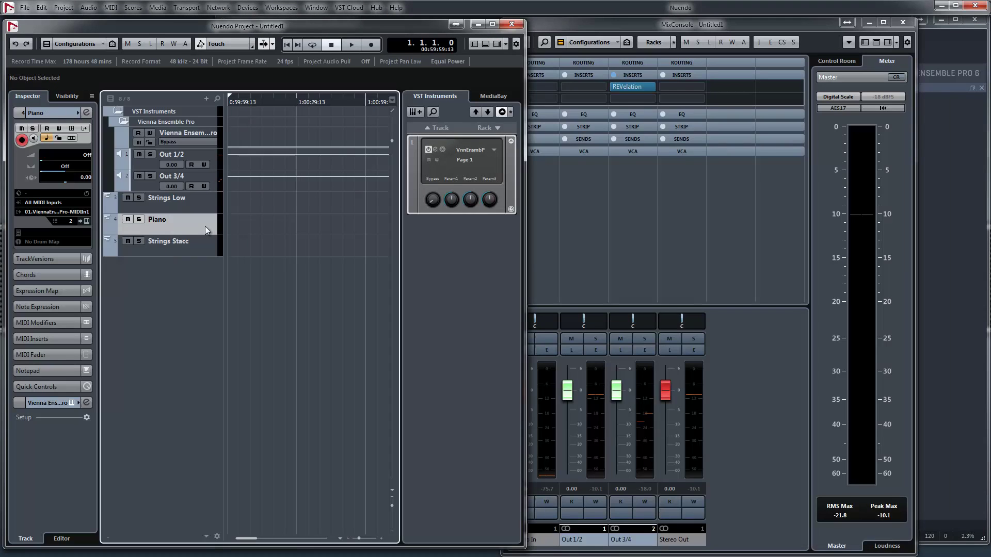
key("F3")
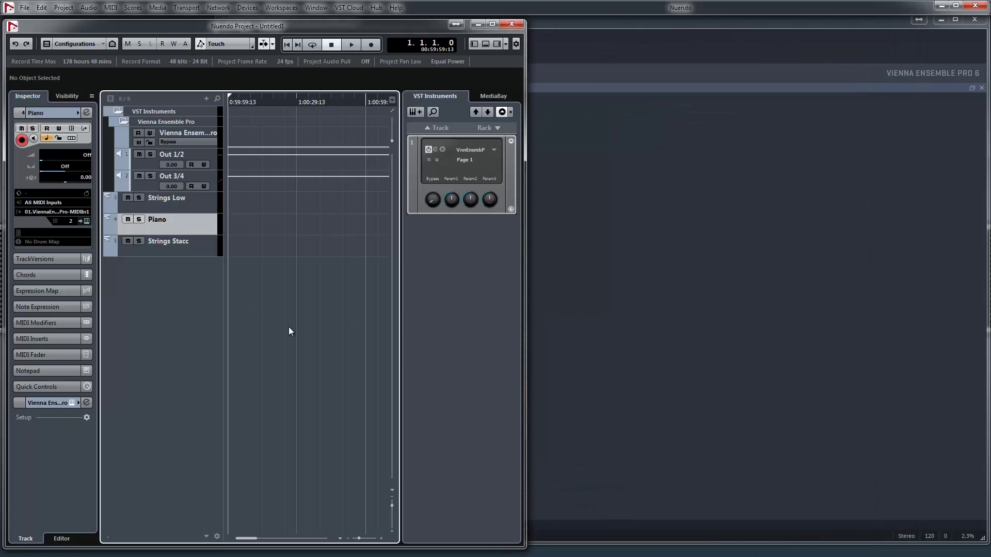
left_click(631, 342)
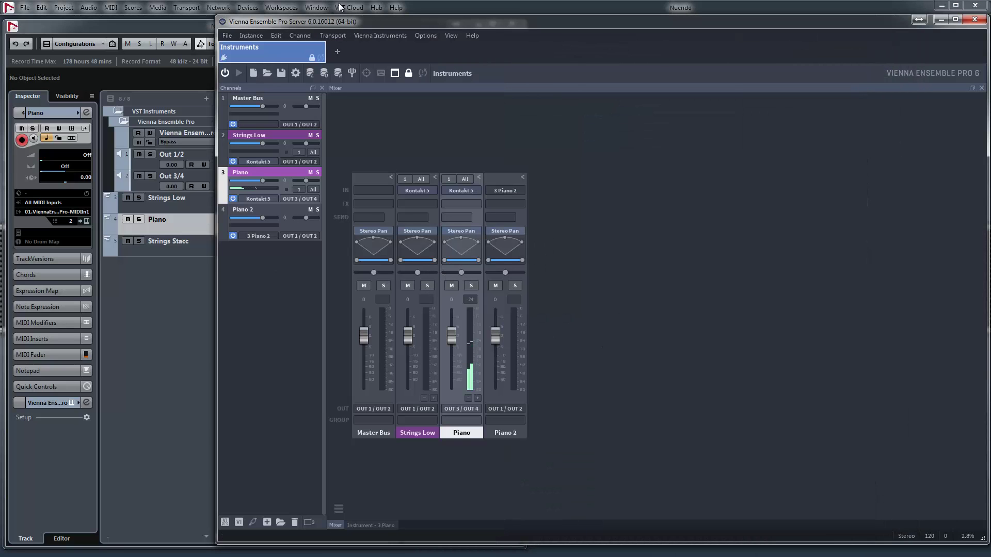
left_click_drag(354, 23, 535, 19)
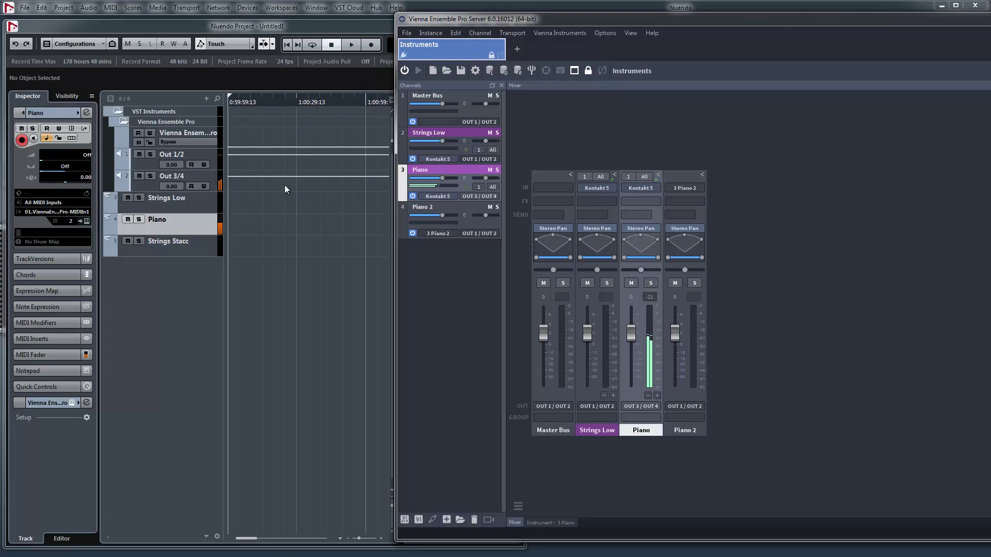
Reopen the MixConsole beside a narrowed project window and select the Piano and Strings Stacc tracks.
left_click(197, 245)
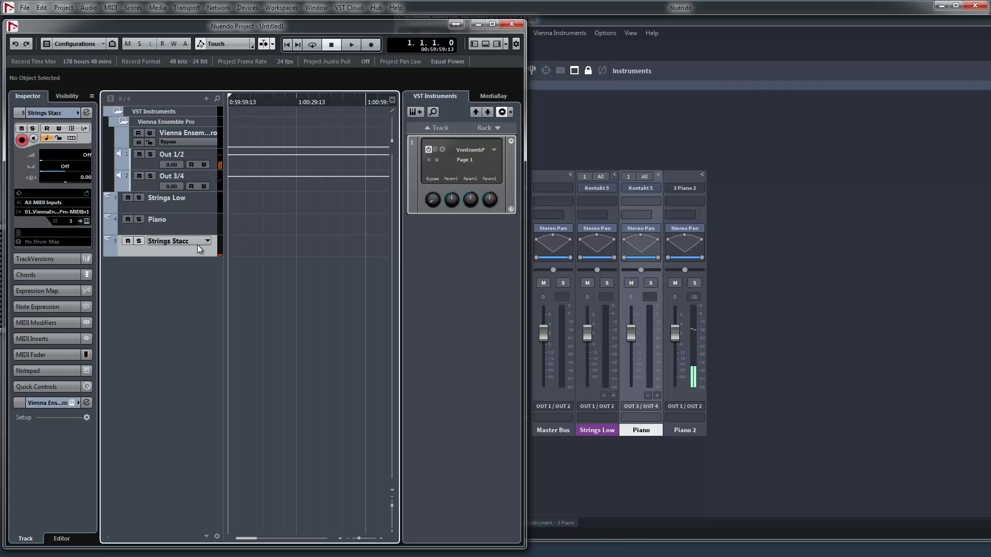
key("F3")
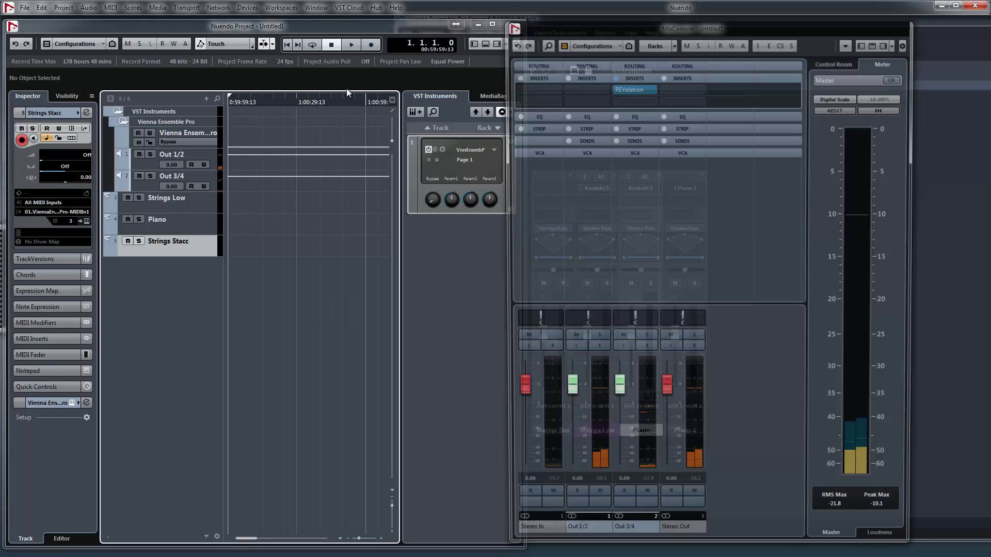
left_click(179, 221)
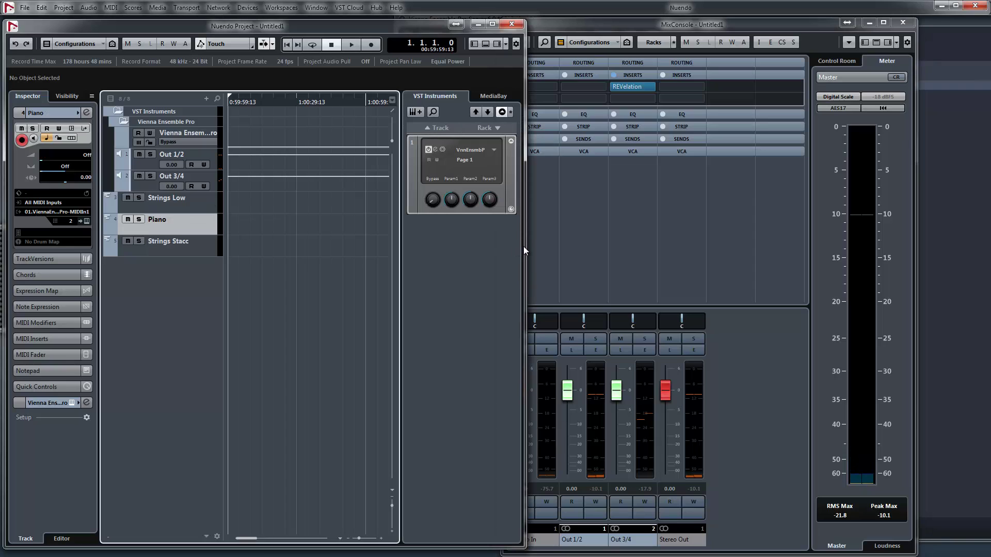
left_click_drag(525, 246, 447, 246)
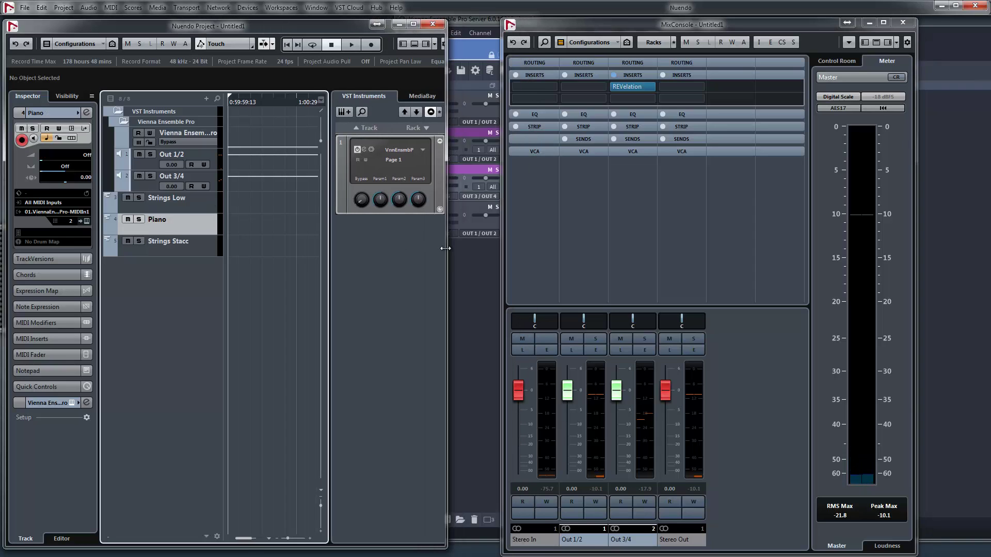
left_click(196, 250)
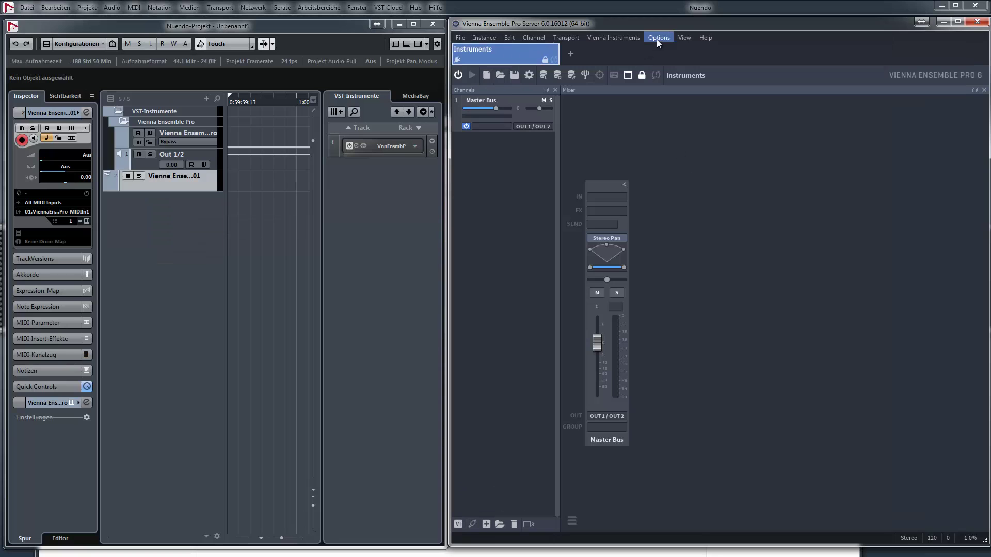
Review the per-instance connection settings under VEP server Preferences > Instances, then close Preferences.
left_click(660, 37)
left_click(660, 47)
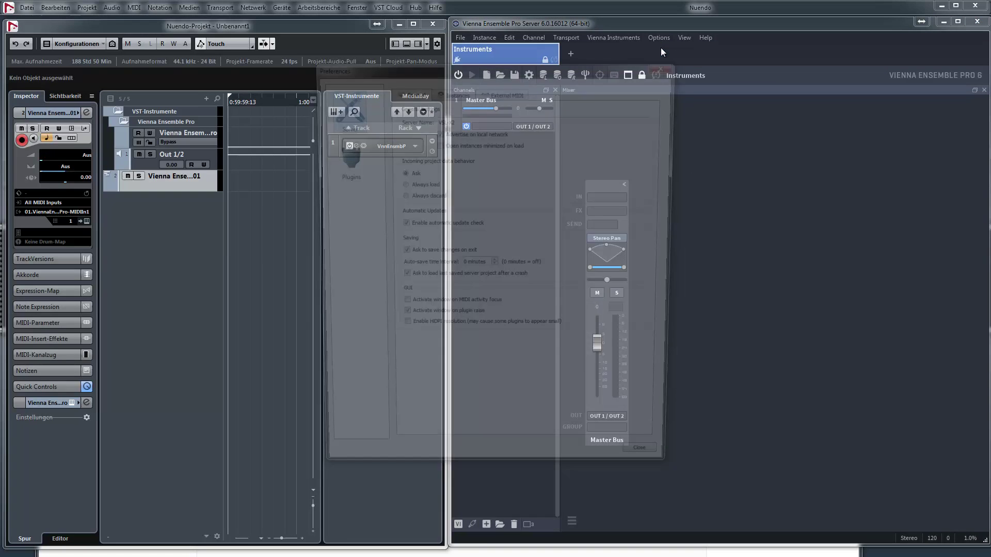
left_click(456, 91)
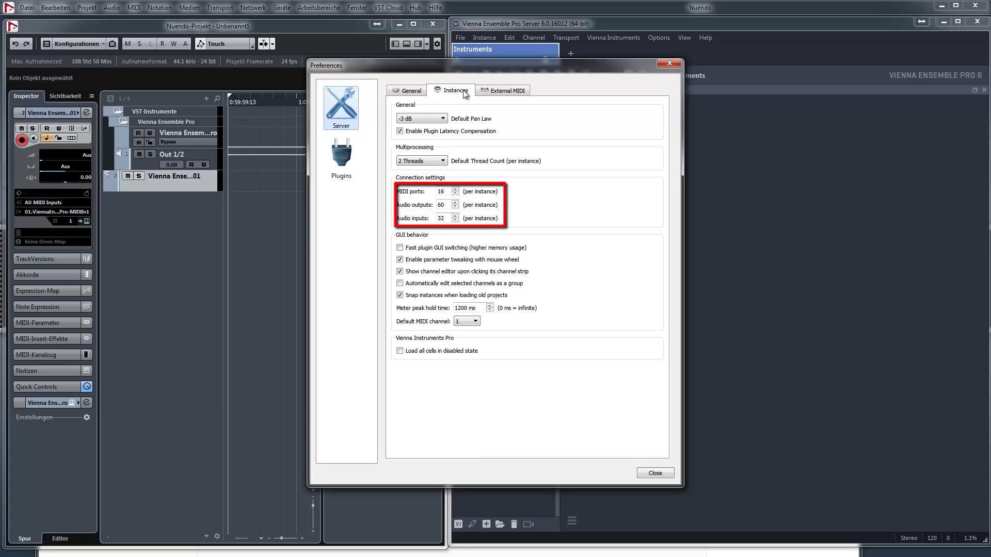
left_click(669, 63)
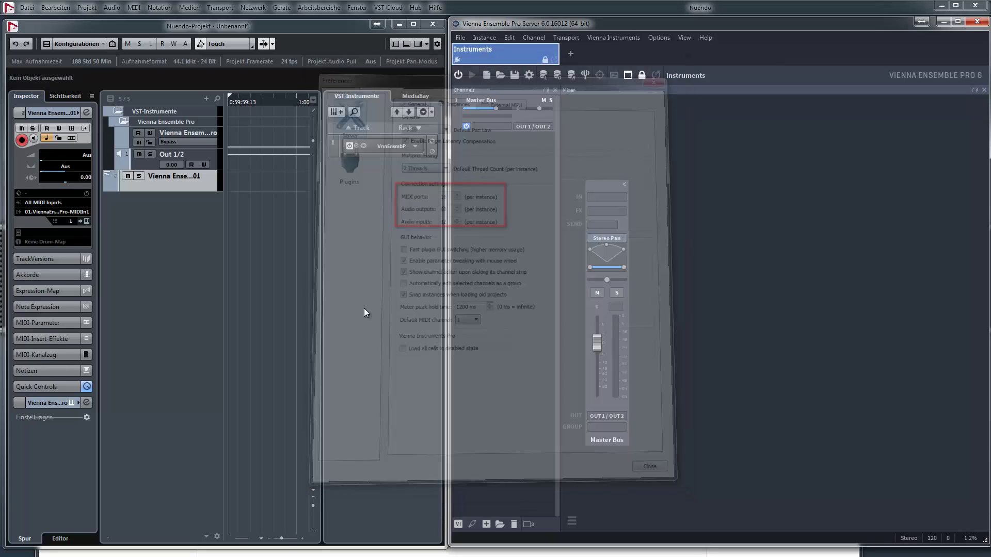
Show the VEP plug-in's instance settings: 60 audio outputs, 16 MIDI ports, 32 audio inputs.
left_click(361, 309)
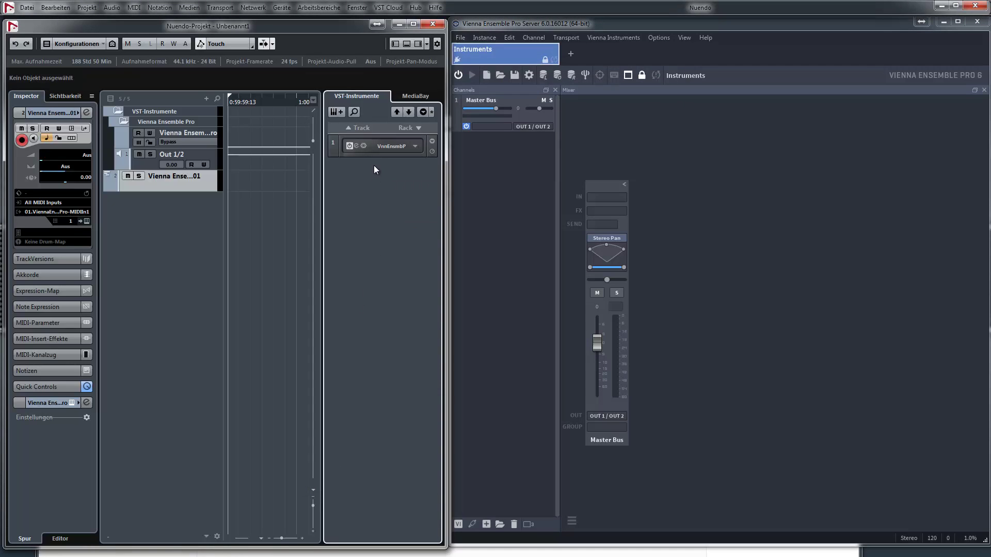
left_click(357, 146)
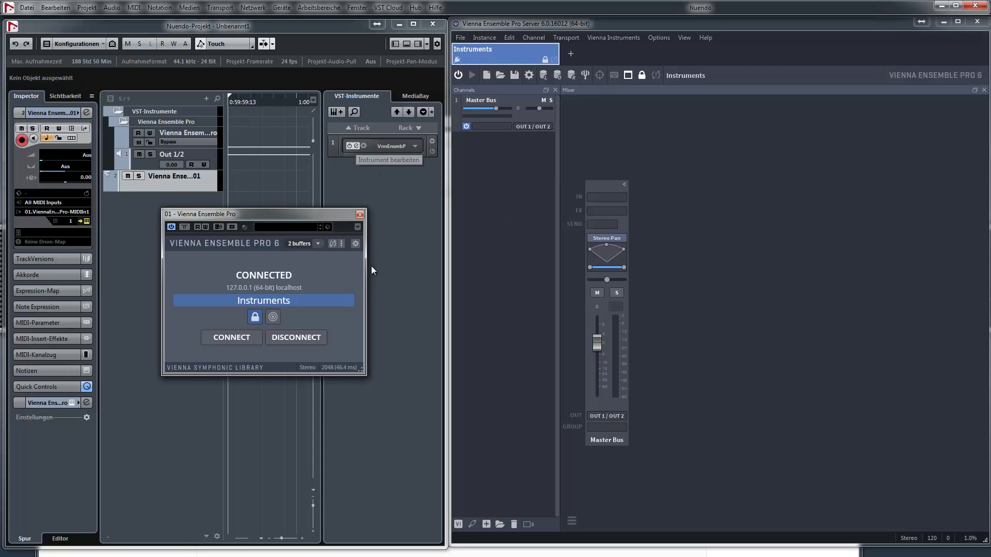
left_click(355, 244)
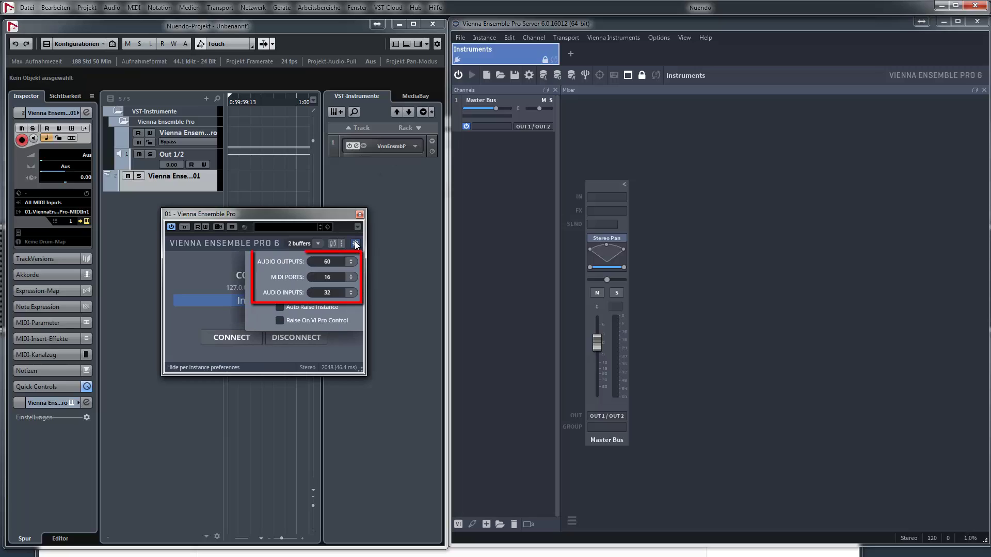